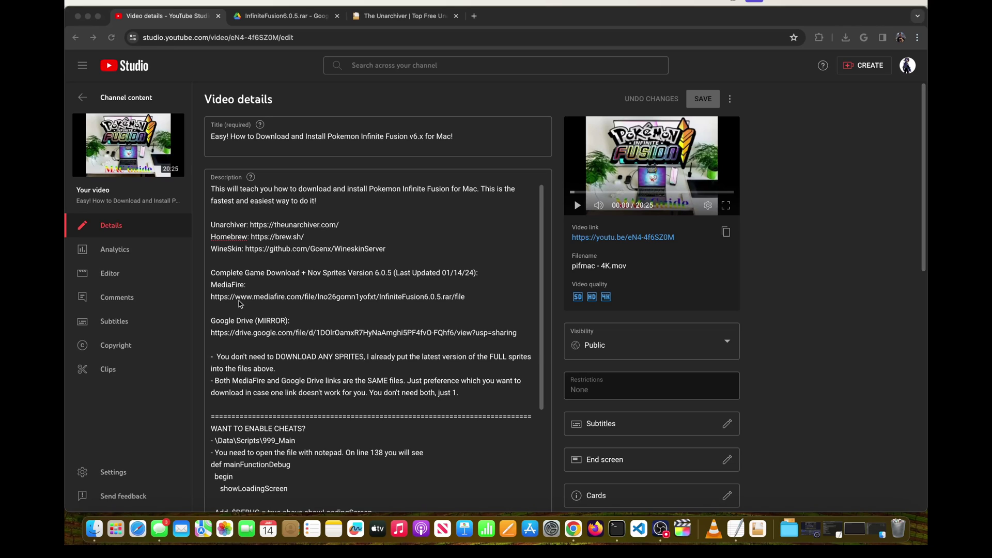
Step: Focus the video description, then switch to the Google Drive page for InfiniteFusion6.0.5.rar
{"action": "left_click", "coordinate": [235, 292]}
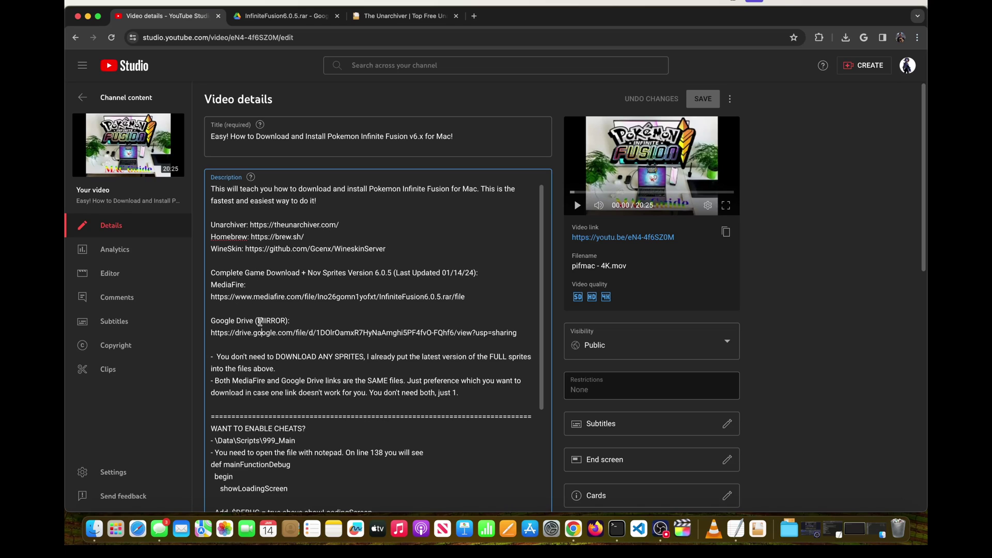
{"action": "left_click", "coordinate": [283, 18]}
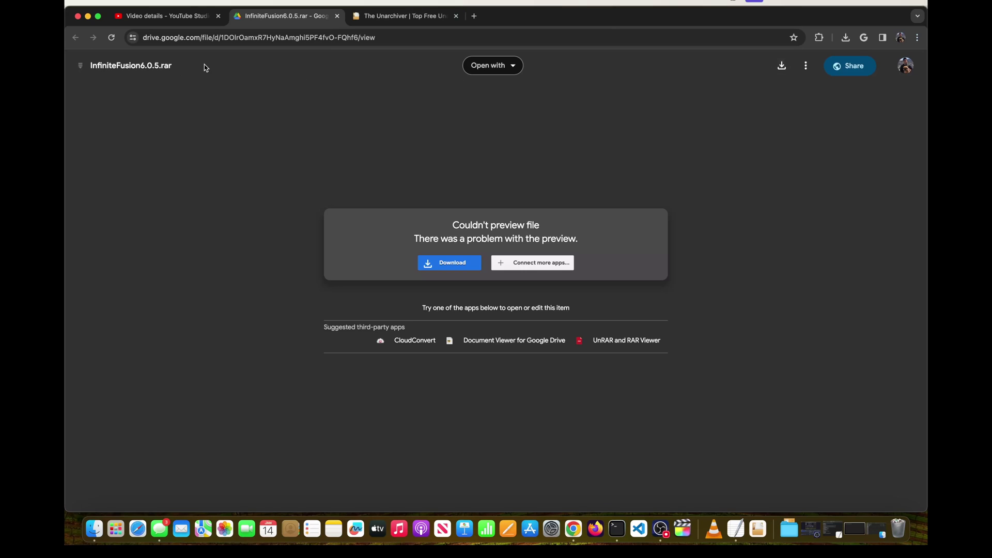
Step: Switch to The Unarchiver website, which offers a free Mac tool for RAR files
{"action": "left_click", "coordinate": [403, 18]}
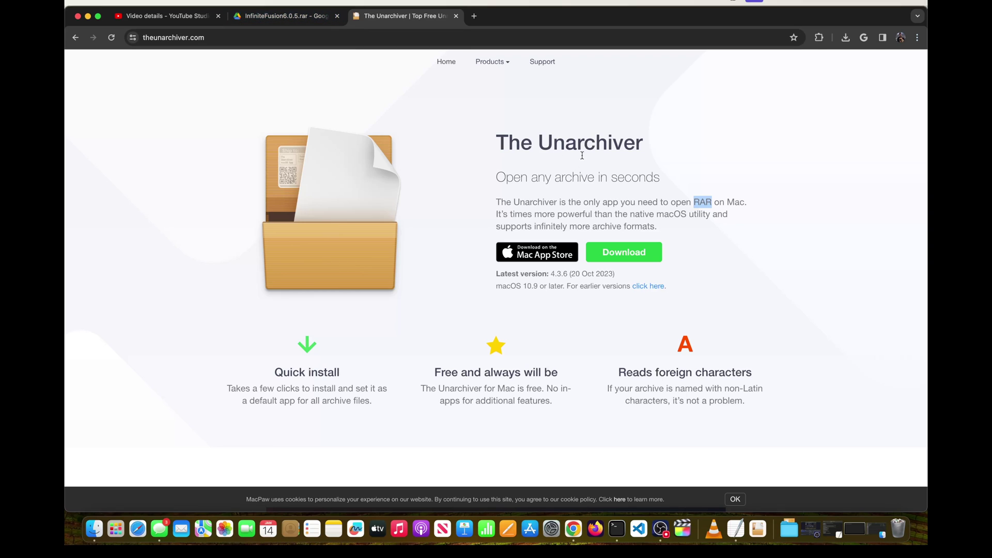
Step: Close Chrome and open the Commands to Install document from Downloads
{"action": "left_click", "coordinate": [78, 20]}
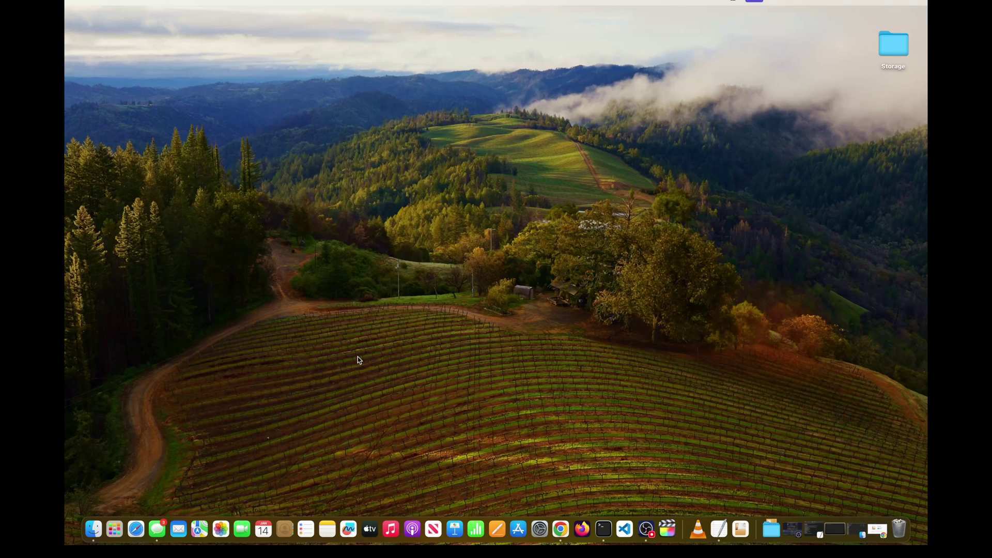
{"action": "left_click", "coordinate": [95, 532]}
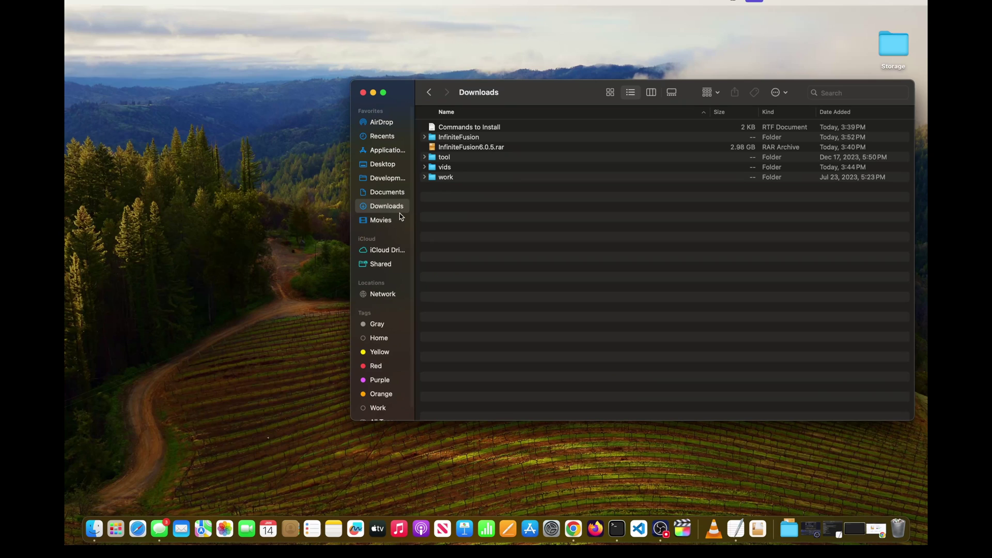
{"action": "left_click", "coordinate": [483, 129]}
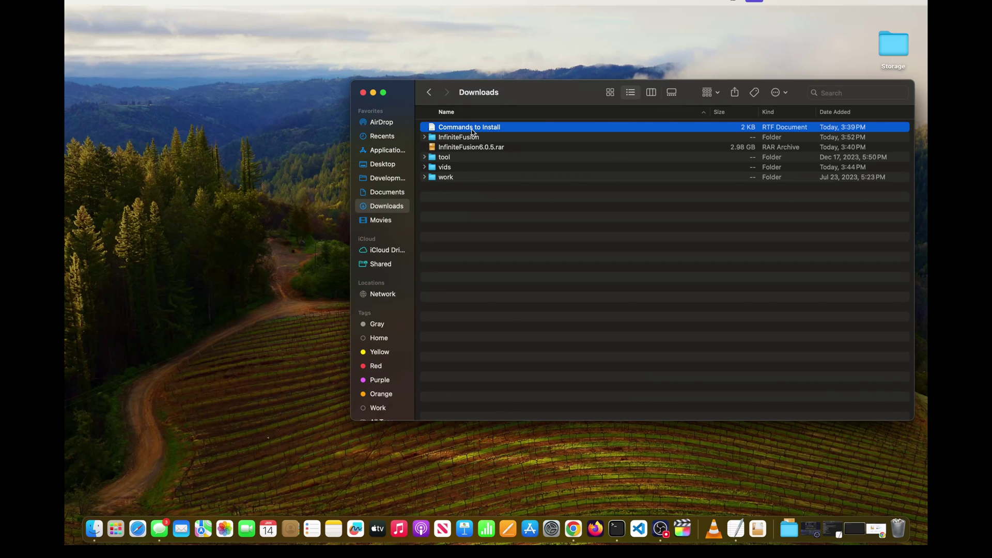
{"action": "double_click", "coordinate": [473, 131]}
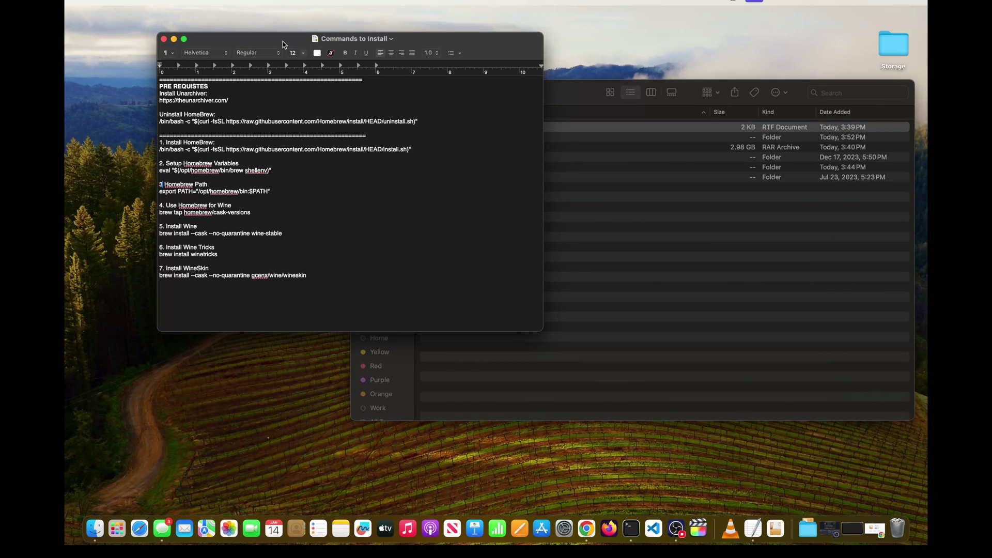
Step: Move the notes window up-left and bring Downloads forward with InfiniteFusion6.0.5.rar selected
{"action": "left_click_drag", "start_coordinate": [283, 45], "coordinate": [214, 32]}
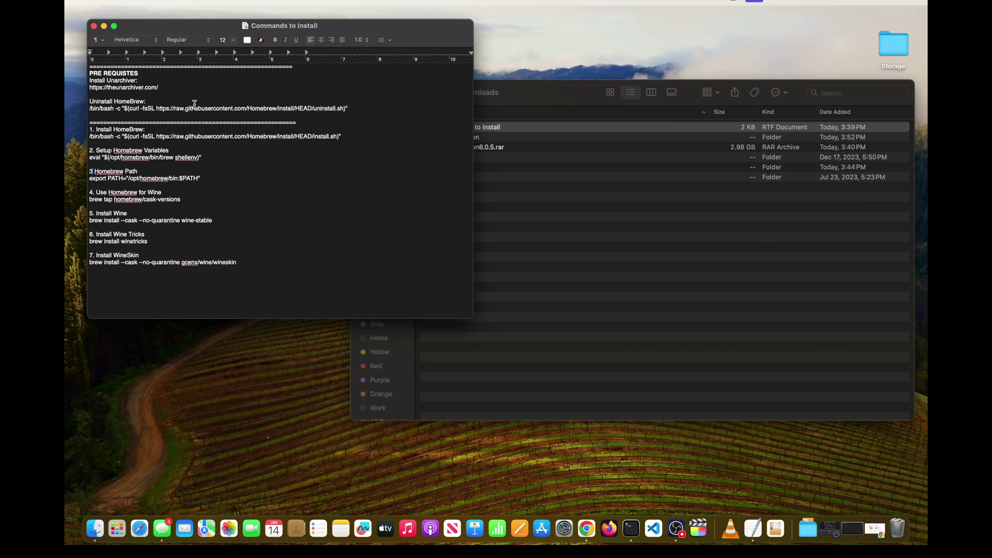
{"action": "left_click", "coordinate": [515, 220]}
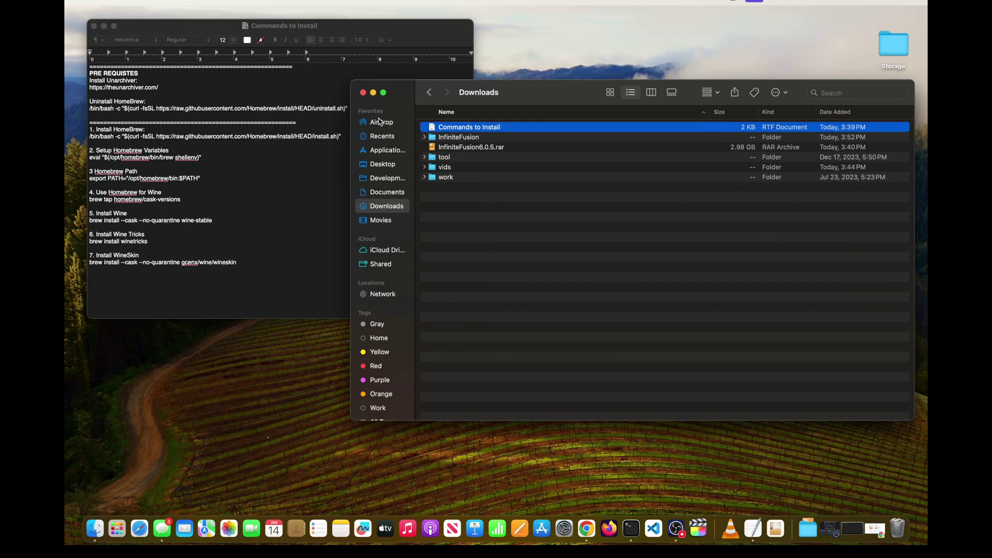
{"action": "left_click", "coordinate": [470, 147]}
Step: Open InfiniteFusion6.0.5.rar with The Unarchiver
{"action": "right_click", "coordinate": [479, 150]}
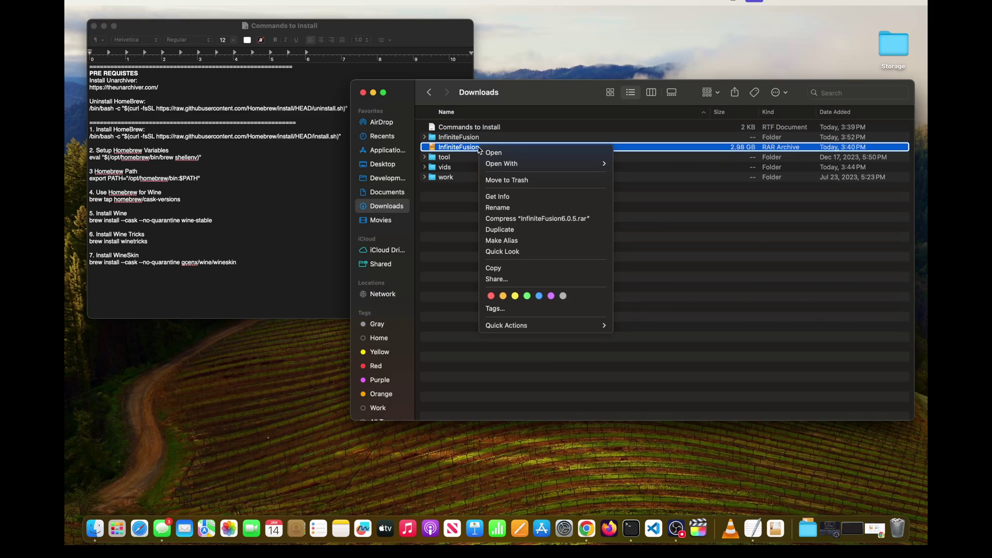
{"action": "mouse_move", "coordinate": [500, 165]}
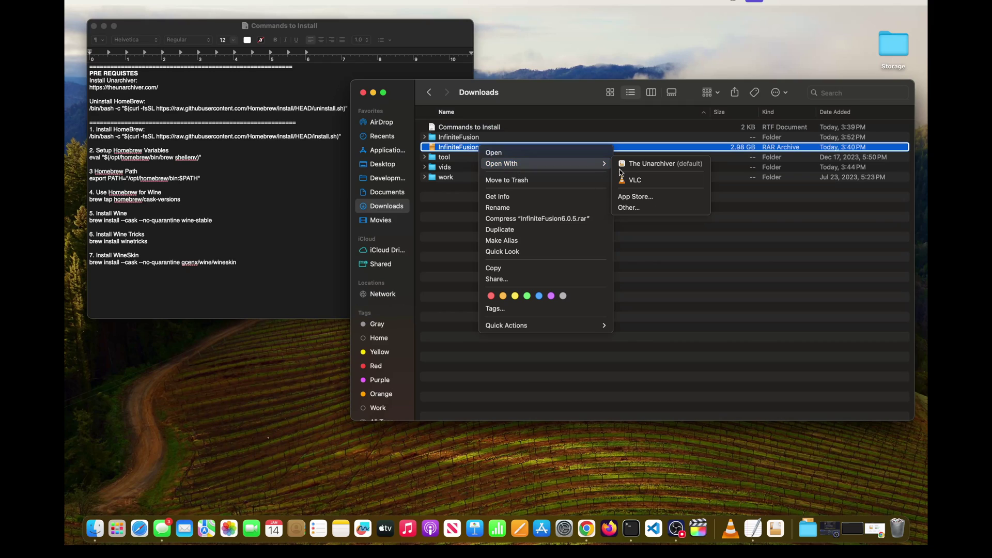
{"action": "left_click", "coordinate": [650, 164]}
Step: Expand and collapse the extracted InfiniteFusion folder to check its game files
{"action": "left_click", "coordinate": [467, 137]}
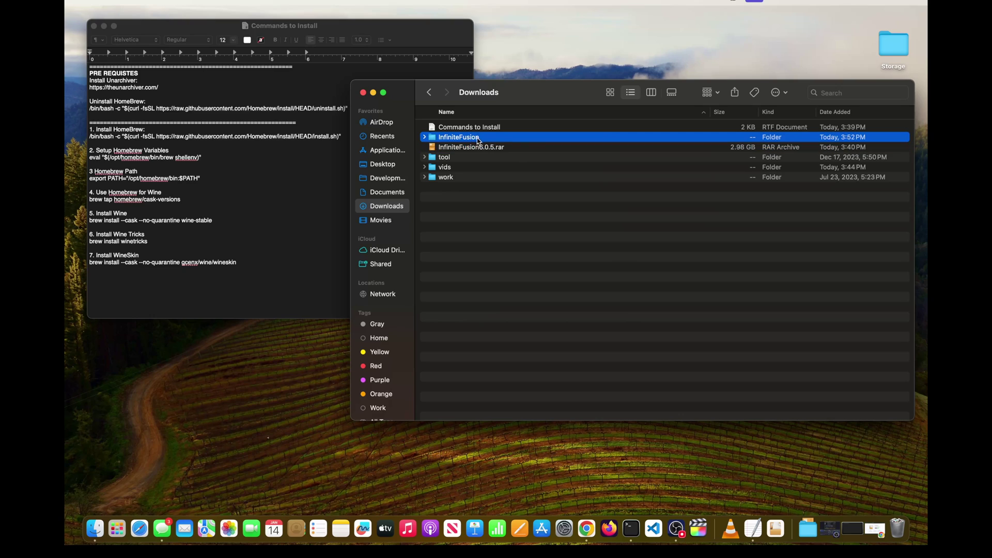
{"action": "left_click", "coordinate": [424, 137]}
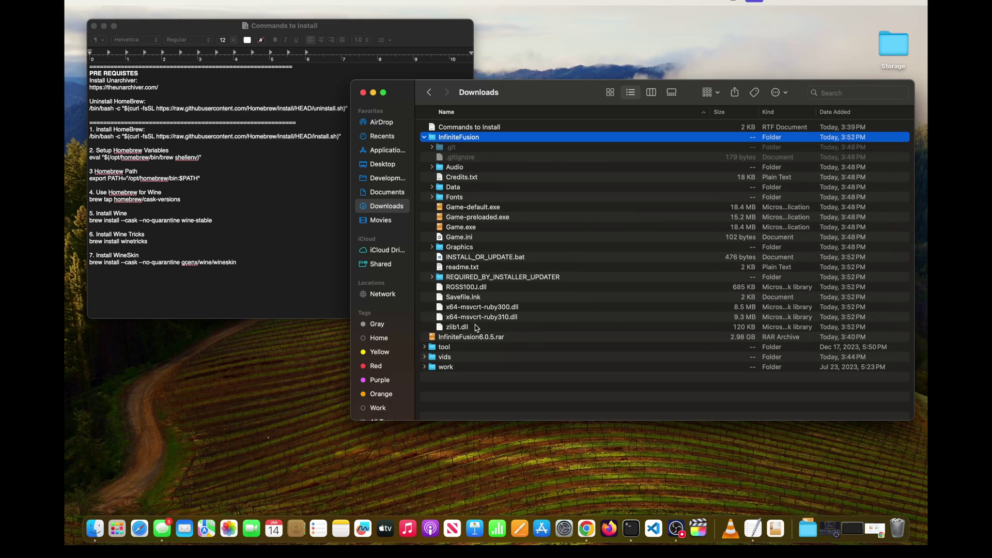
{"action": "left_click", "coordinate": [425, 138]}
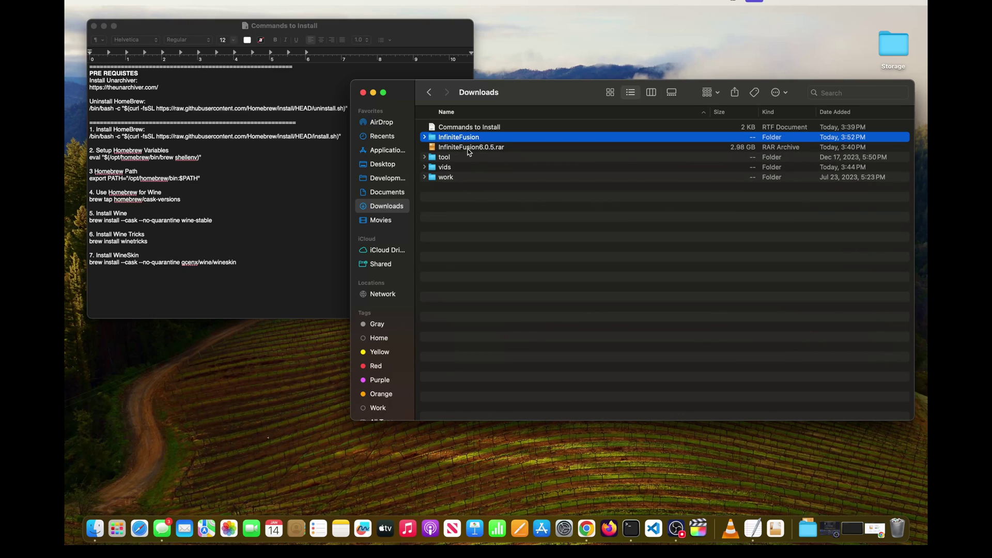
{"action": "left_click", "coordinate": [700, 149]}
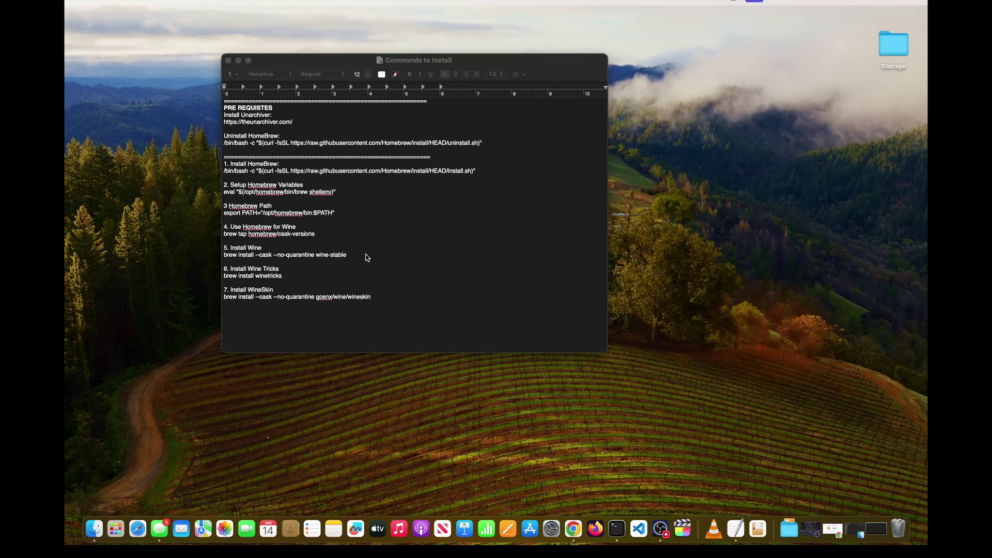
Step: Launch Terminal from a Launchpad search for 'termin', place it lower, and bring the notes forward
{"action": "left_click", "coordinate": [119, 527]}
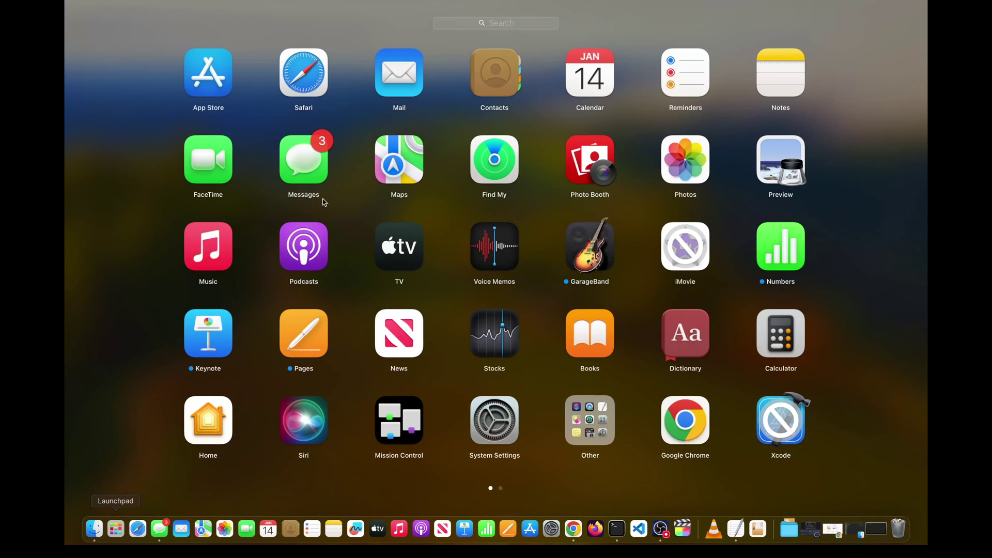
{"action": "left_click", "coordinate": [507, 23]}
{"action": "type", "text": "termin"}
{"action": "key", "text": "Return"}
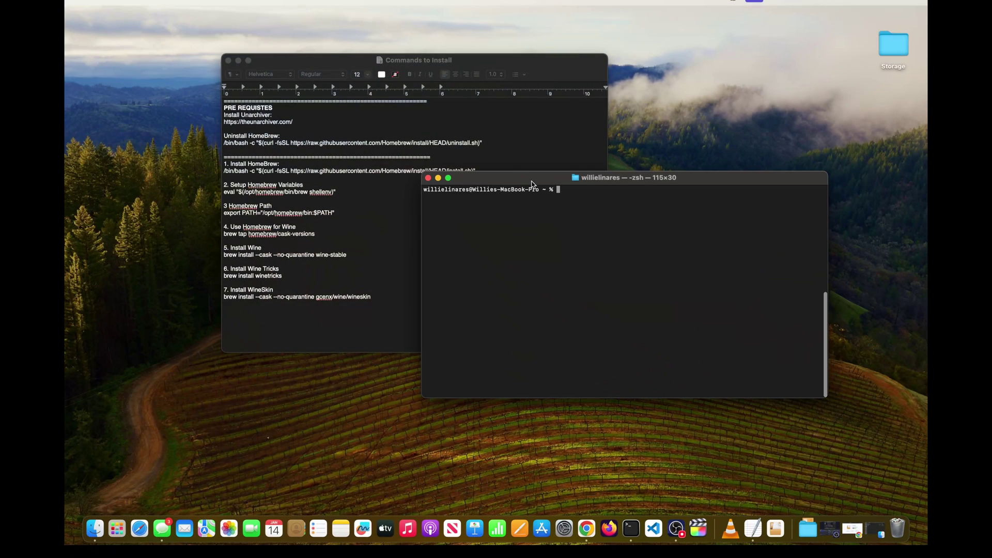
{"action": "left_click_drag", "start_coordinate": [532, 184], "coordinate": [541, 145]}
{"action": "left_click", "coordinate": [377, 167]}
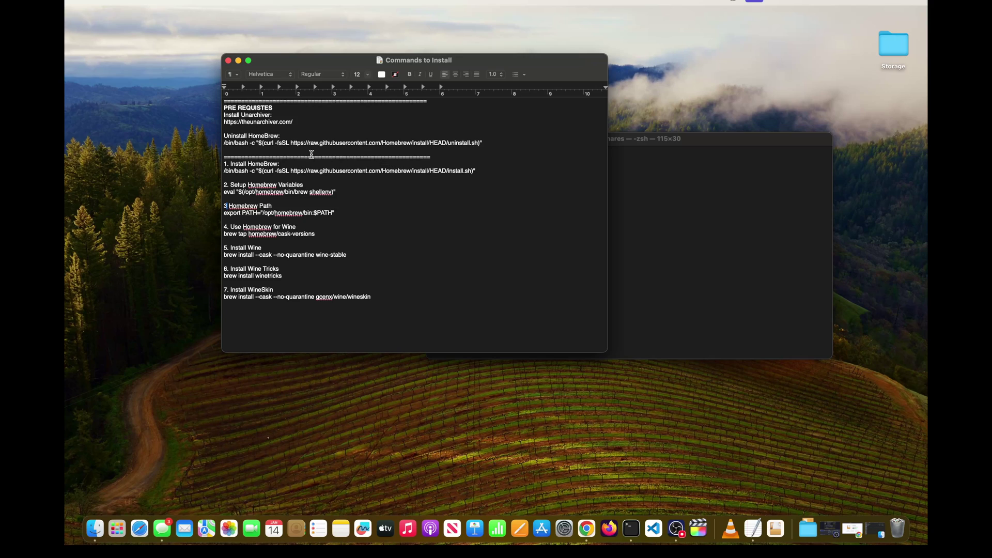
Step: Select the Homebrew uninstall line in the notes, then show the Applications folder in Finder
{"action": "triple_click", "coordinate": [244, 144]}
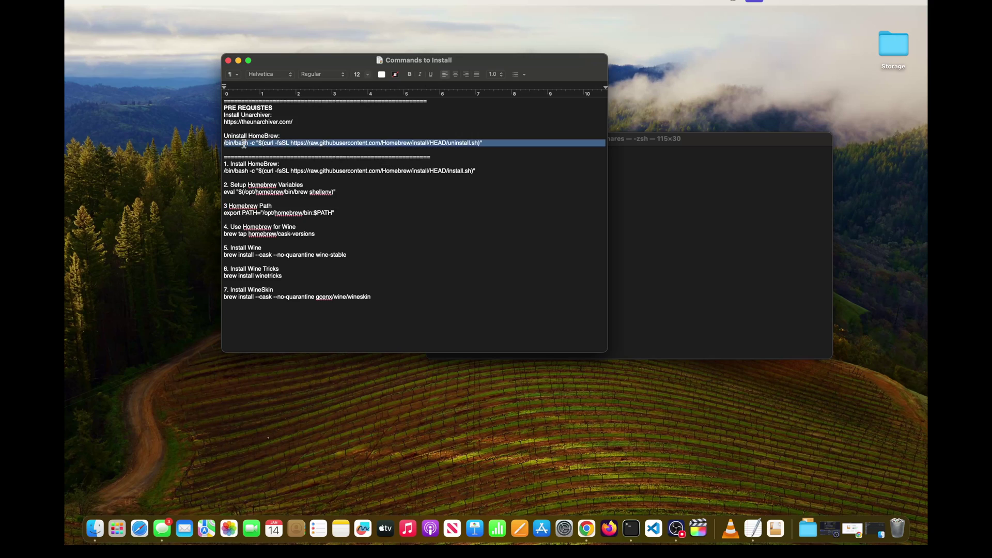
{"action": "left_click", "coordinate": [273, 151]}
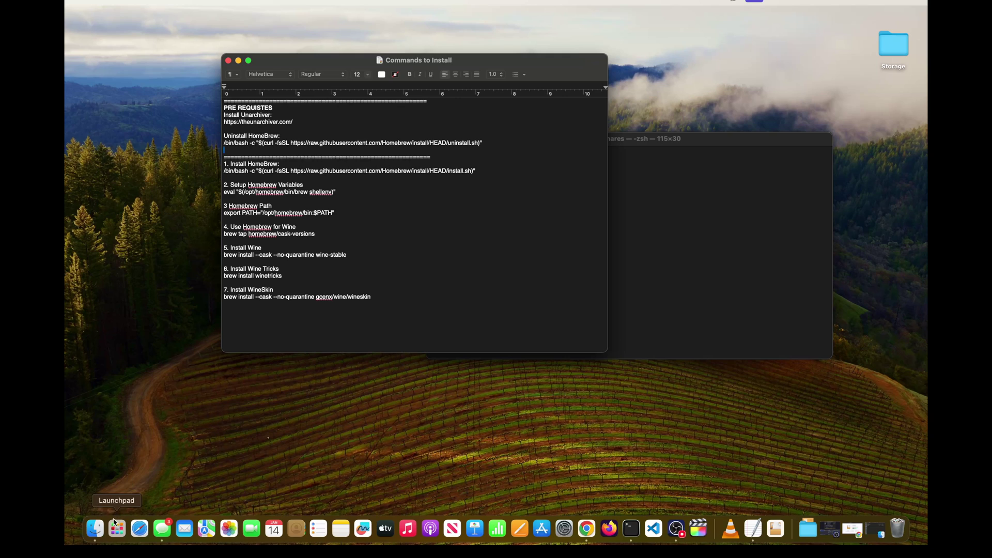
{"action": "left_click", "coordinate": [96, 535]}
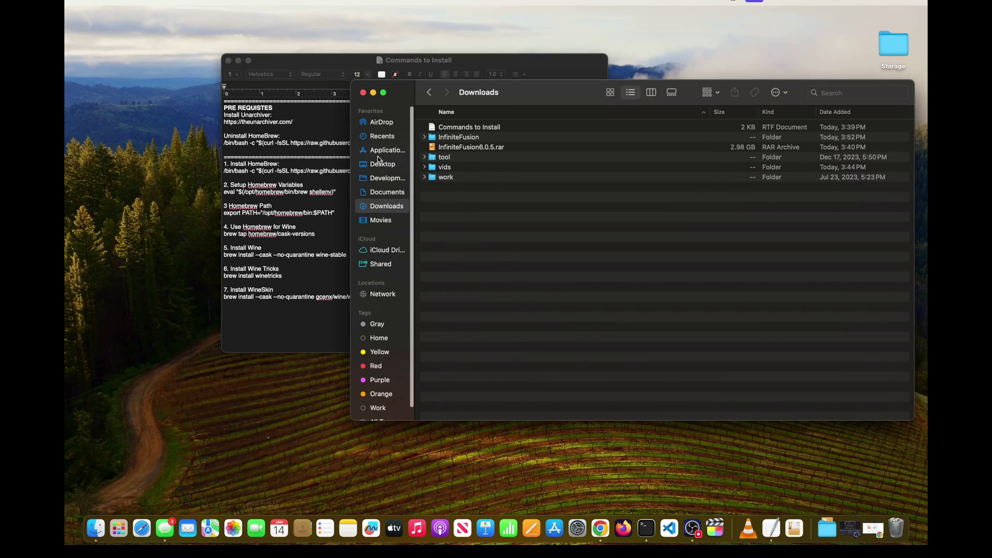
{"action": "left_click", "coordinate": [380, 153]}
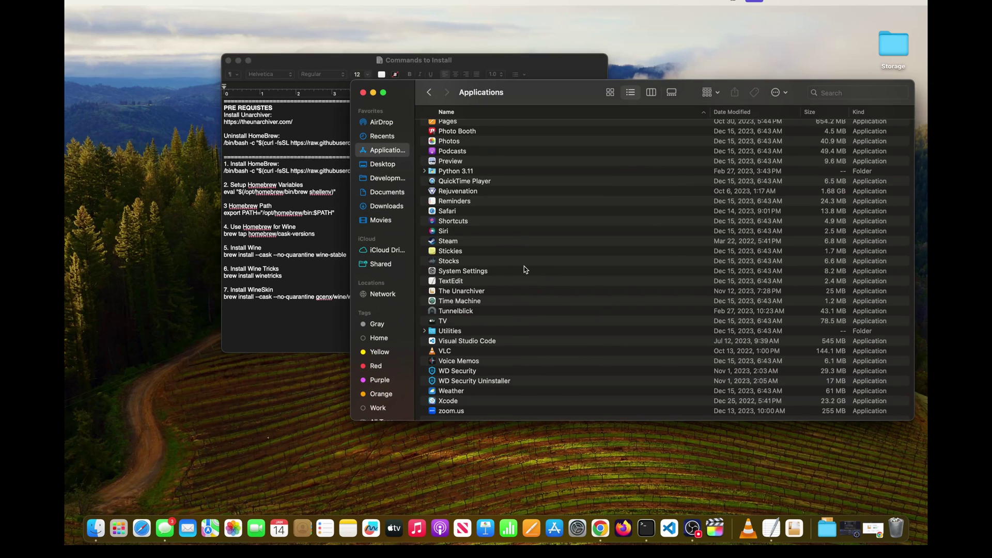
{"action": "scroll", "coordinate": [525, 270], "scroll_direction": "down", "scroll_amount": 3}
Step: Permanently empty the Trash and minimize the Finder window
{"action": "right_click", "coordinate": [899, 528]}
{"action": "left_click", "coordinate": [896, 495]}
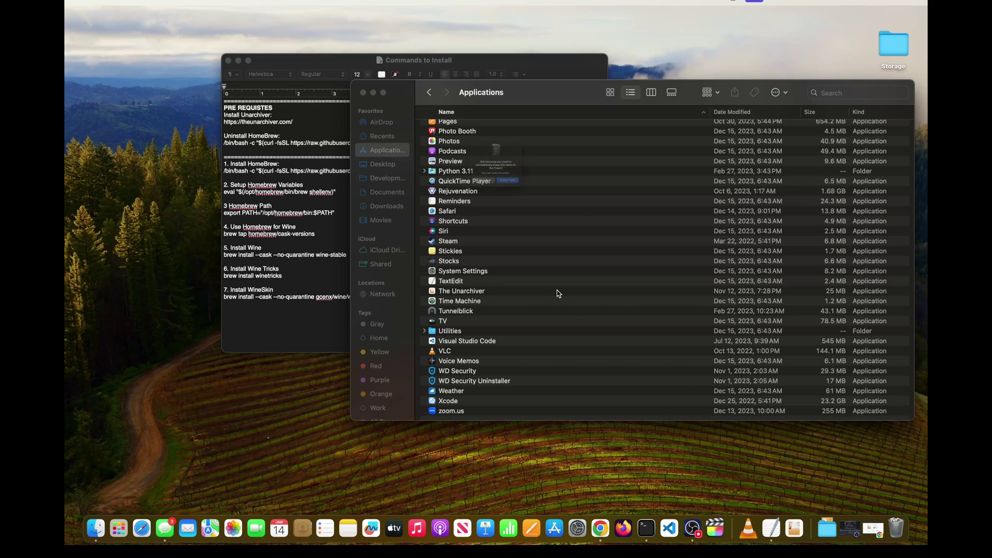
{"action": "left_click", "coordinate": [531, 208]}
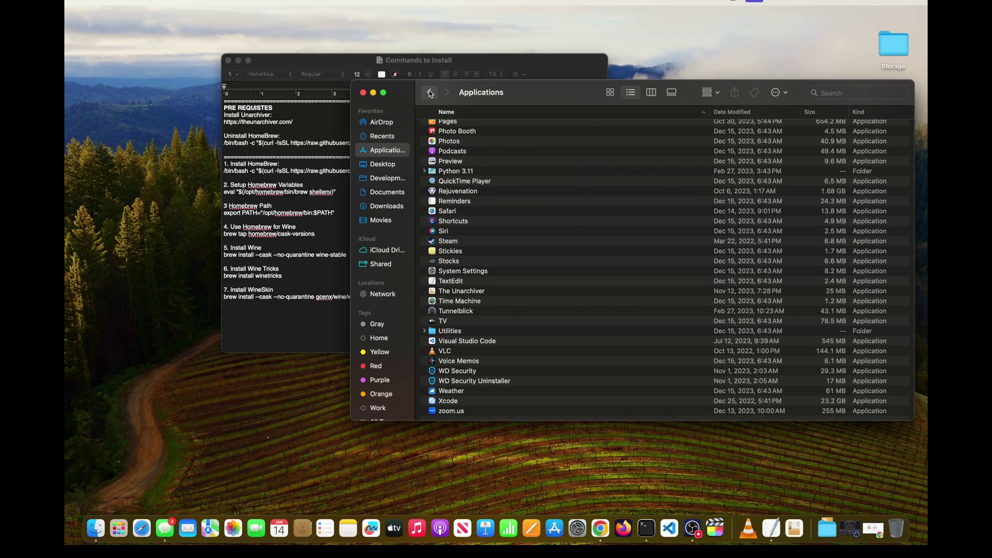
{"action": "left_click", "coordinate": [374, 93]}
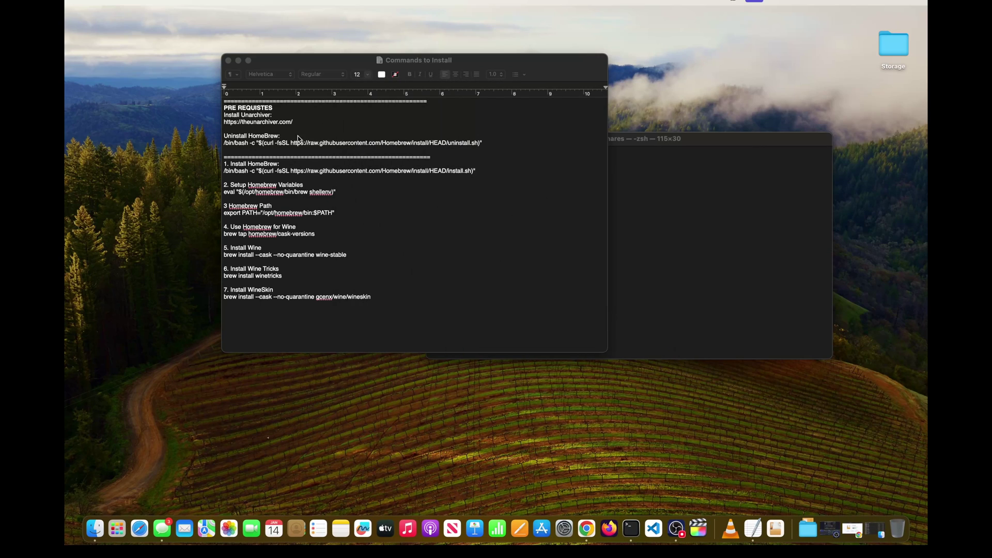
Step: Paste and run the Homebrew install command in Terminal, entering the sudo password, until installation succeeds
{"action": "left_click", "coordinate": [282, 150]}
{"action": "left_click_drag", "start_coordinate": [482, 171], "coordinate": [215, 178]}
{"action": "key", "text": "super+c"}
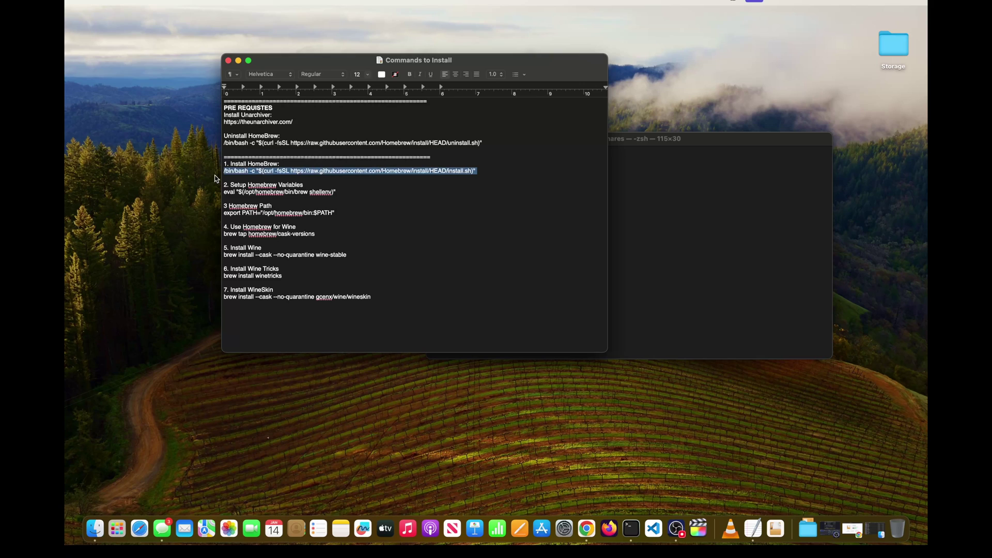
{"action": "left_click", "coordinate": [676, 235]}
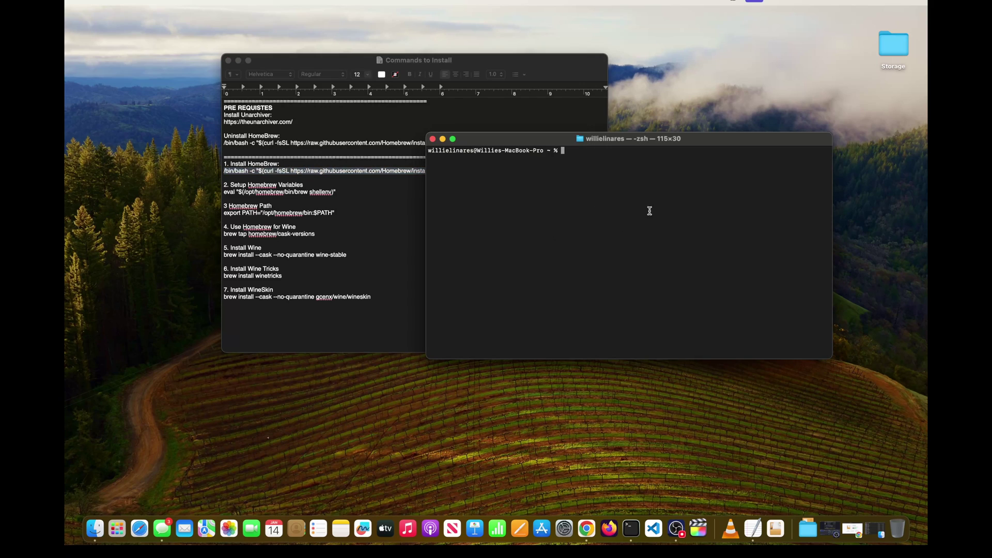
{"action": "key", "text": "super+v"}
{"action": "key", "text": "Return"}
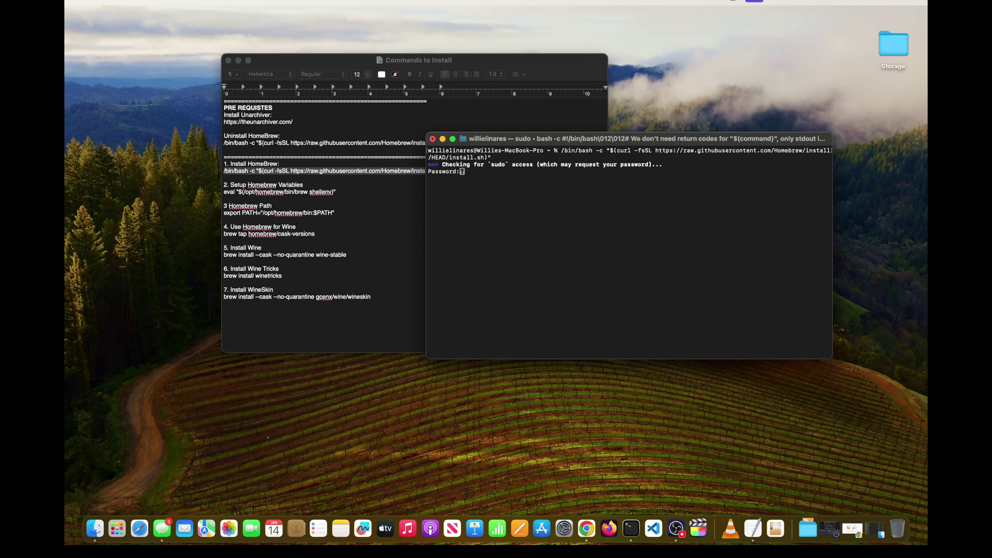
{"action": "key", "text": "Return"}
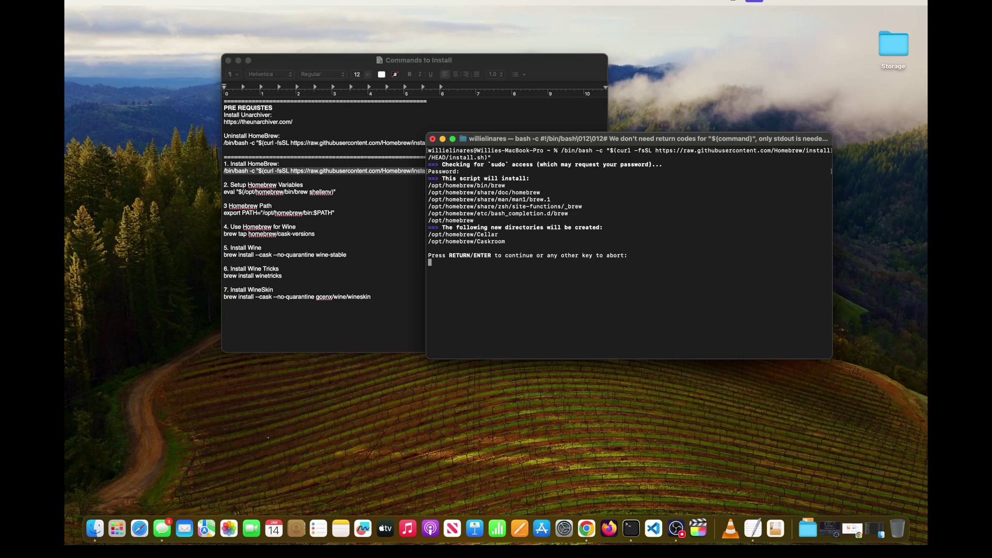
{"action": "key", "text": "Return"}
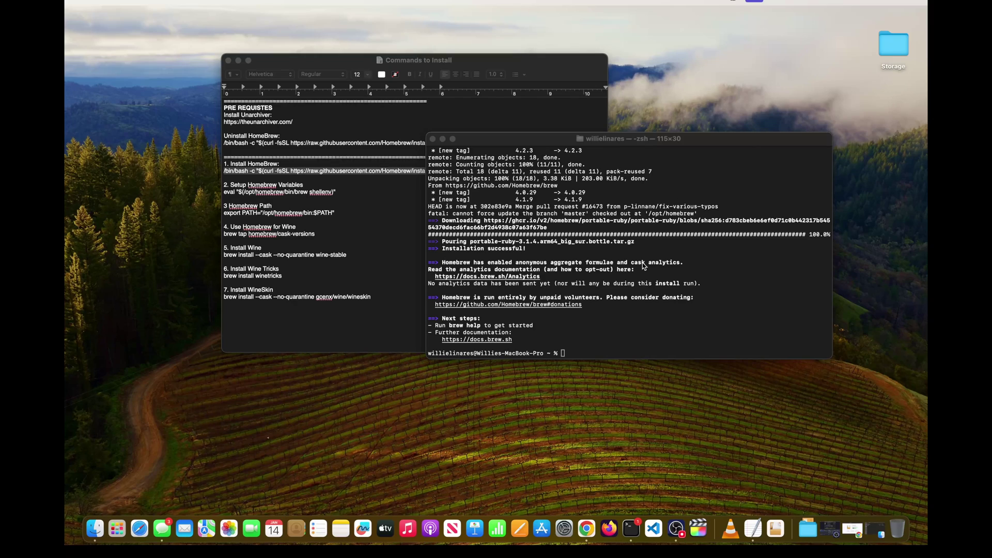
{"action": "left_click", "coordinate": [642, 262]}
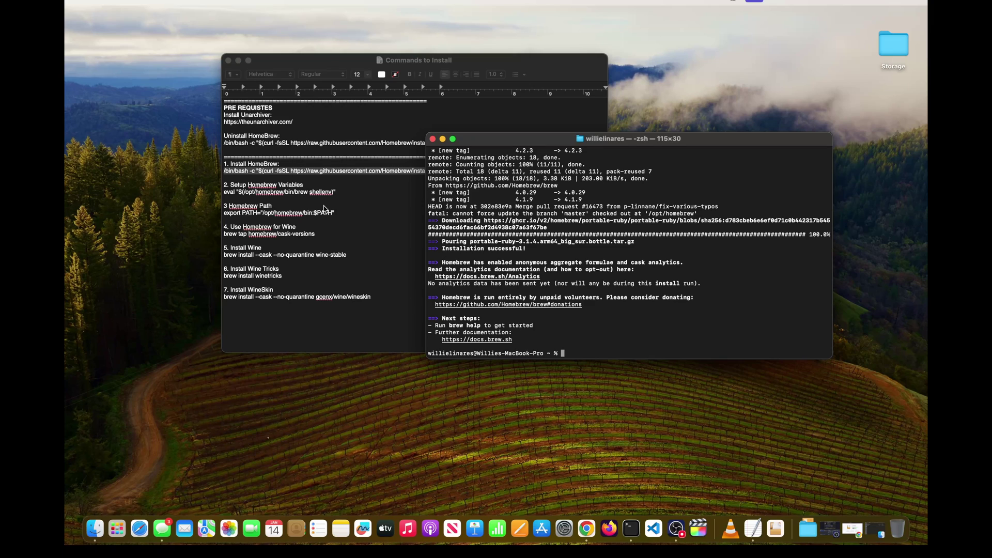
{"action": "left_click", "coordinate": [338, 196]}
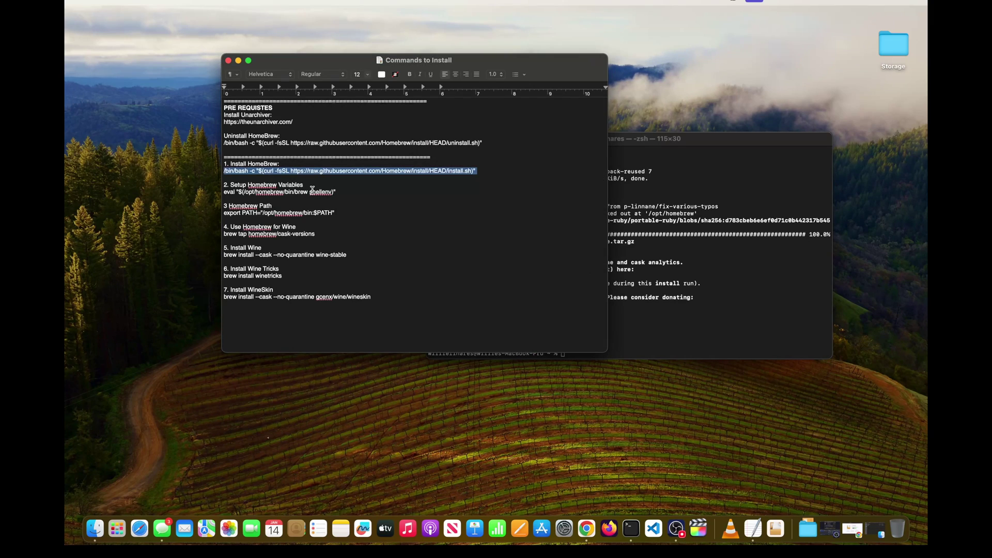
Step: Run eval "$(/opt/homebrew/bin/brew shellenv)" in Terminal, copied from the notes
{"action": "left_click_drag", "start_coordinate": [339, 192], "coordinate": [223, 195]}
{"action": "key", "text": "super+c"}
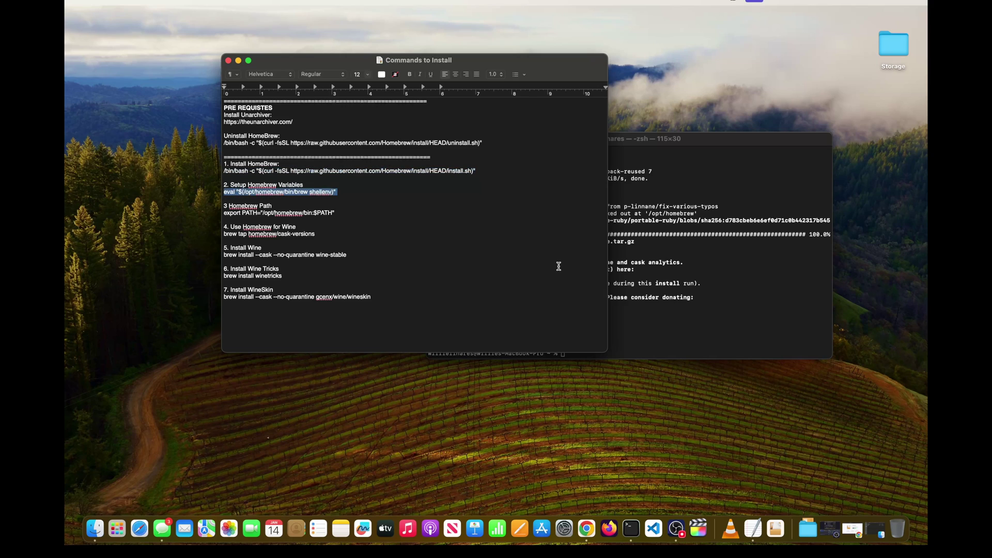
{"action": "left_click", "coordinate": [635, 281]}
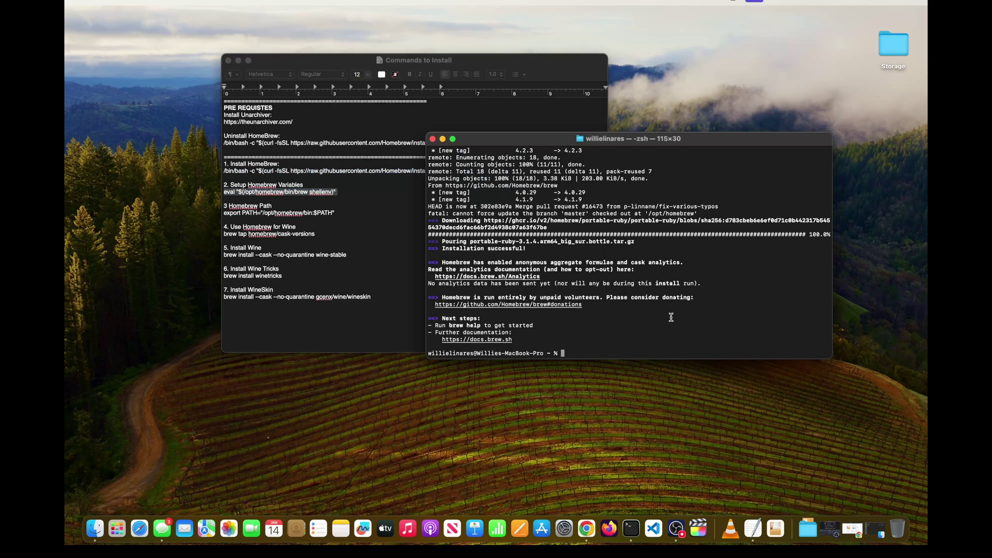
{"action": "key", "text": "super+v"}
{"action": "key", "text": "Return"}
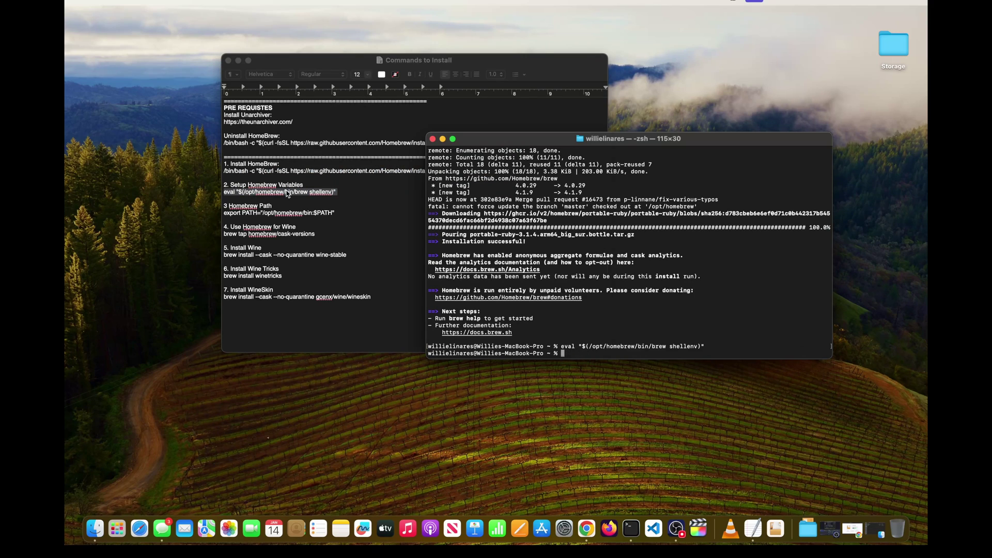
Step: Run the export PATH command adding /opt/homebrew/bin in Terminal
{"action": "left_click", "coordinate": [288, 193]}
{"action": "left_click_drag", "start_coordinate": [342, 212], "coordinate": [220, 216]}
{"action": "key", "text": "super+c"}
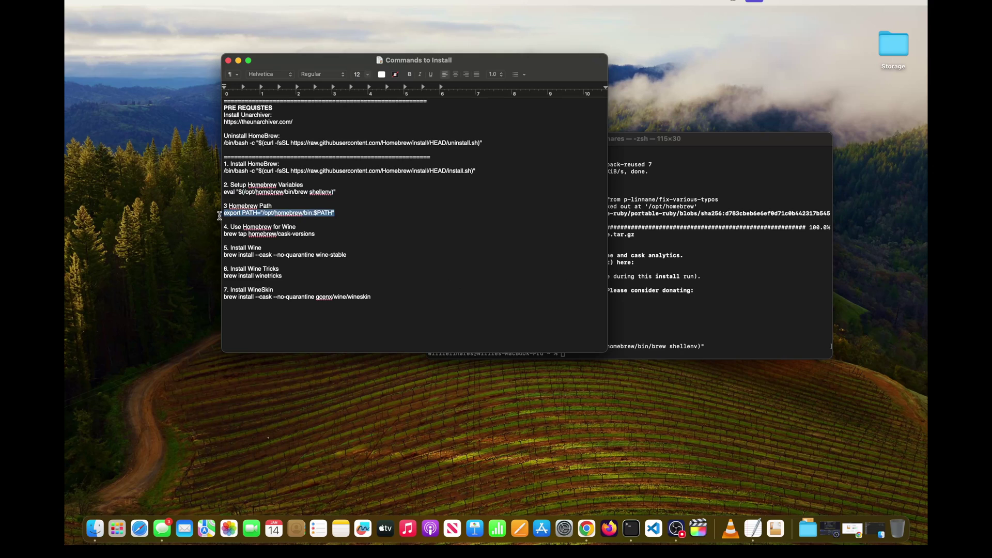
{"action": "left_click", "coordinate": [705, 337]}
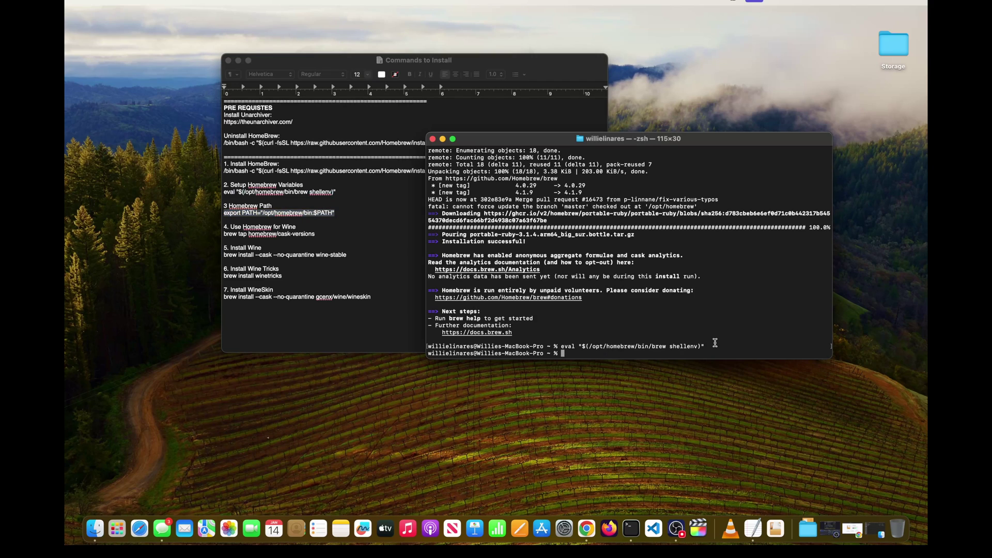
{"action": "key", "text": "super+v"}
{"action": "key", "text": "Return"}
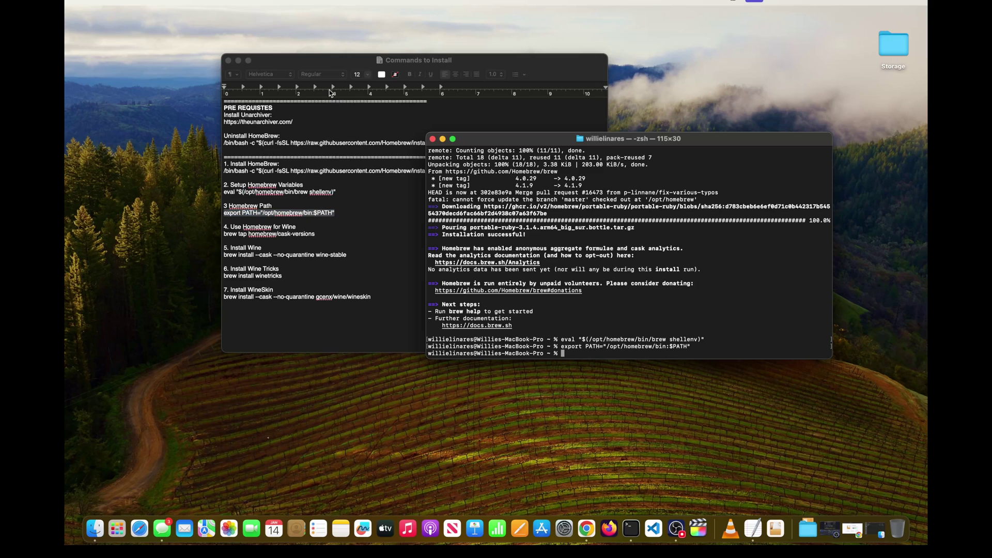
{"action": "left_click", "coordinate": [104, 1]}
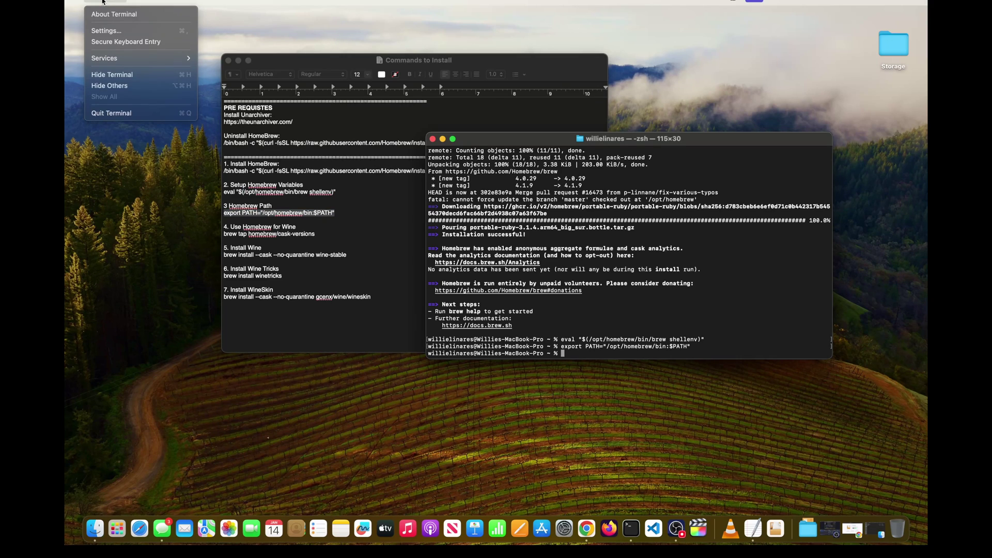
Step: Quit Terminal and relaunch it from a Launchpad search for 'terminal', beside the notes
{"action": "left_click", "coordinate": [115, 114]}
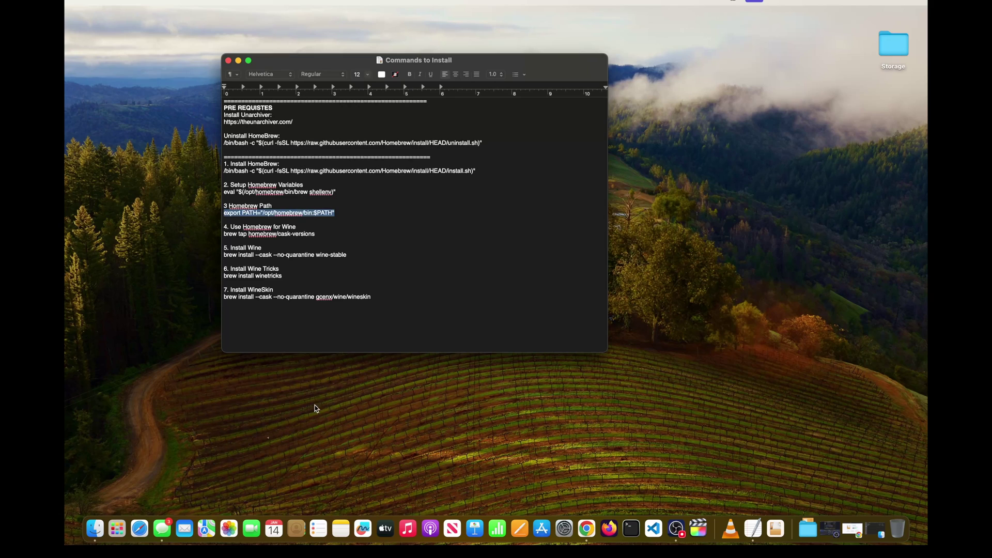
{"action": "left_click", "coordinate": [117, 527]}
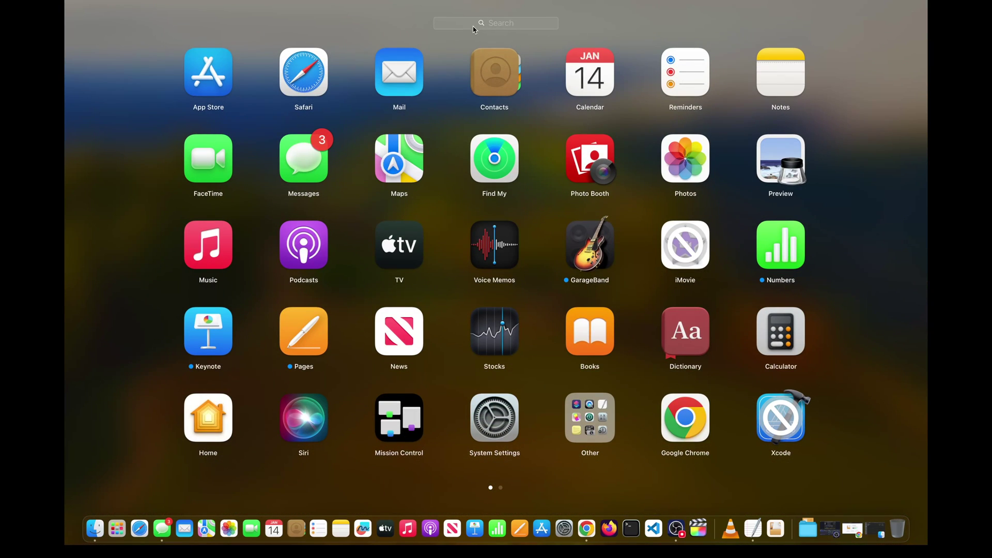
{"action": "type", "text": "terminal"}
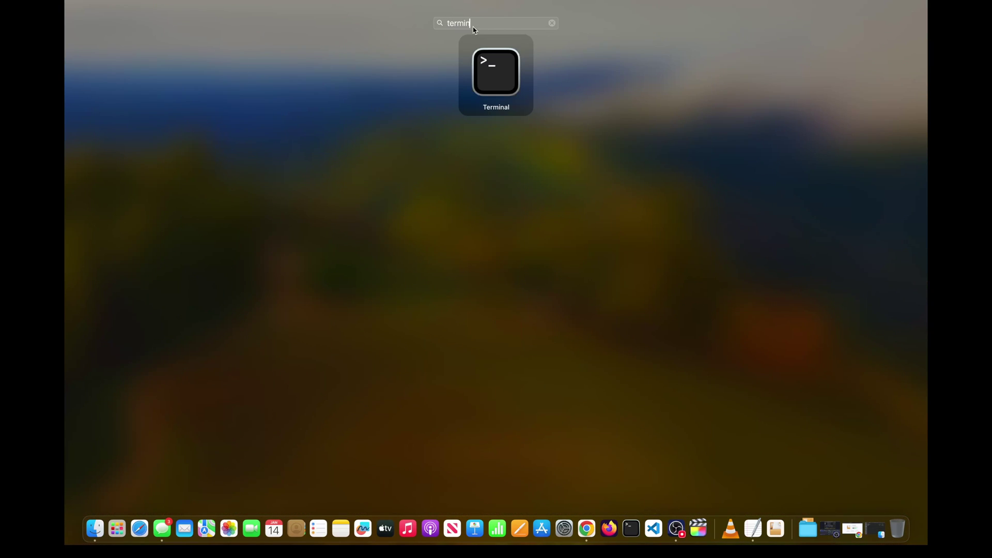
{"action": "left_click", "coordinate": [492, 56]}
{"action": "left_click_drag", "start_coordinate": [552, 136], "coordinate": [519, 177]}
{"action": "left_click", "coordinate": [326, 235]}
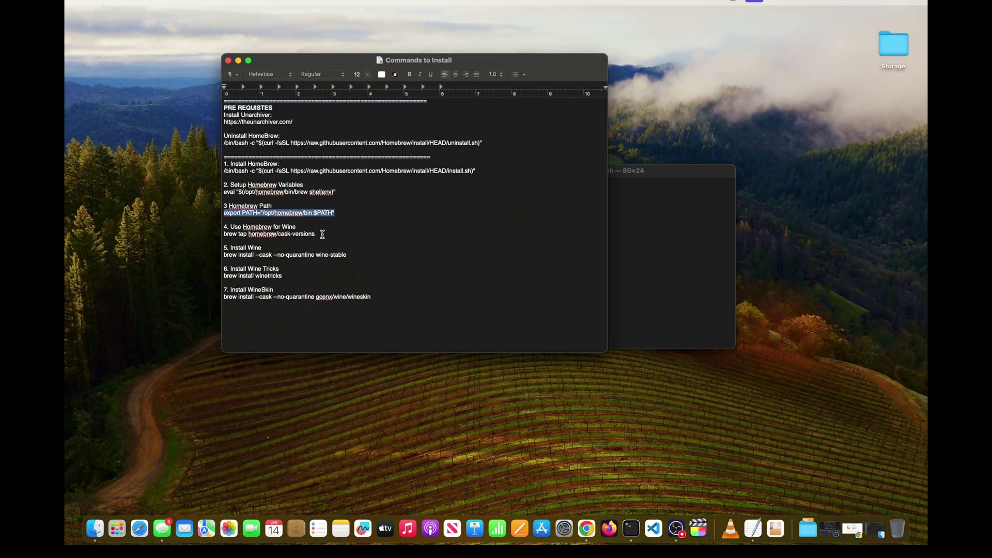
Step: Run brew tap homebrew/cask-versions in Terminal
{"action": "left_click_drag", "start_coordinate": [318, 234], "coordinate": [220, 236]}
{"action": "key", "text": "super+c"}
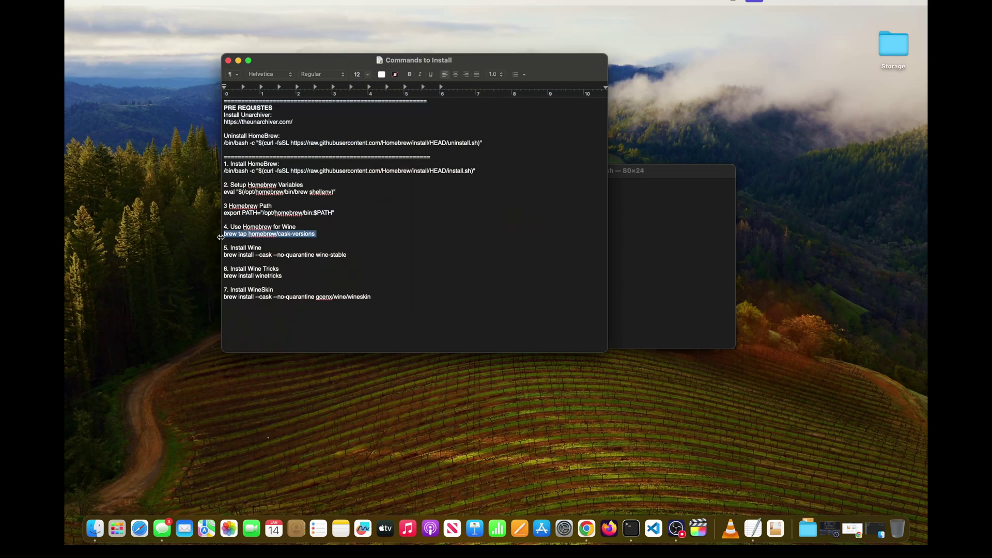
{"action": "left_click", "coordinate": [636, 286]}
{"action": "key", "text": "super+v"}
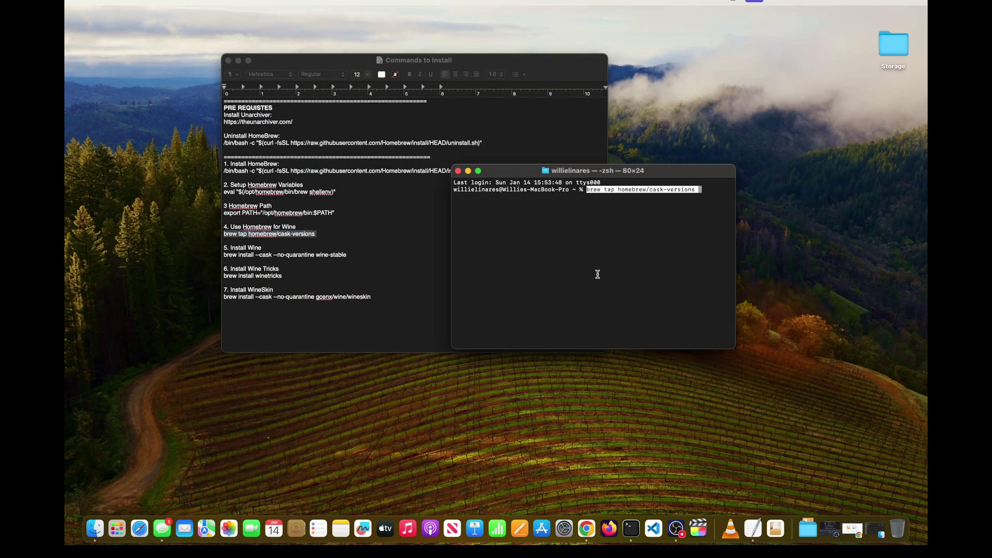
{"action": "key", "text": "Return"}
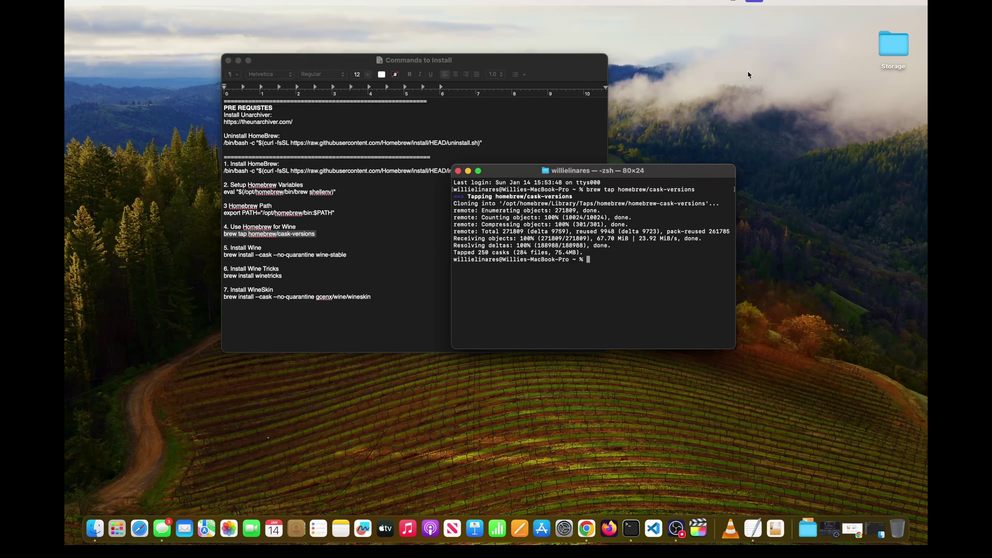
Step: Copy and run brew install --cask --no-quarantine wine-stable in Terminal
{"action": "left_click", "coordinate": [356, 261]}
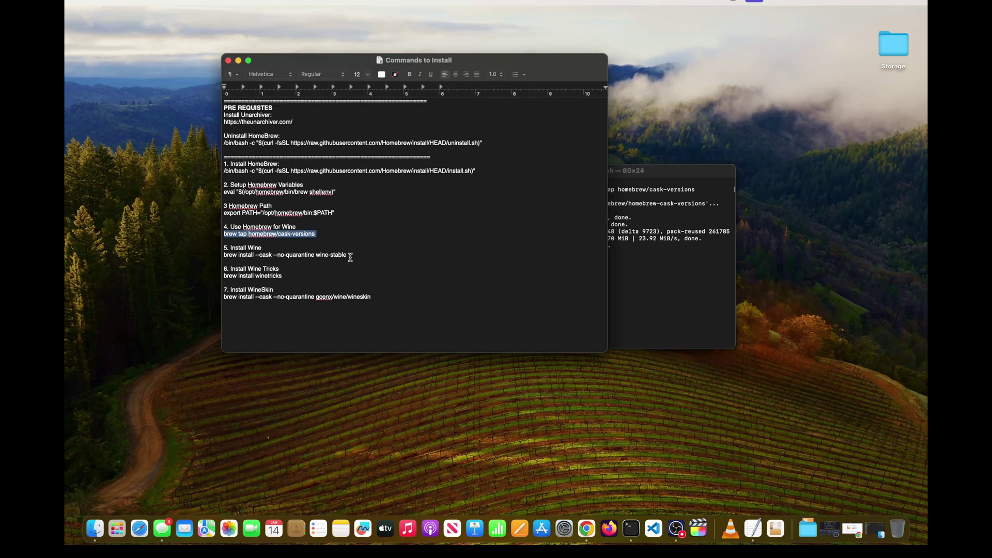
{"action": "left_click", "coordinate": [346, 256]}
{"action": "left_click_drag", "start_coordinate": [346, 256], "coordinate": [214, 259]}
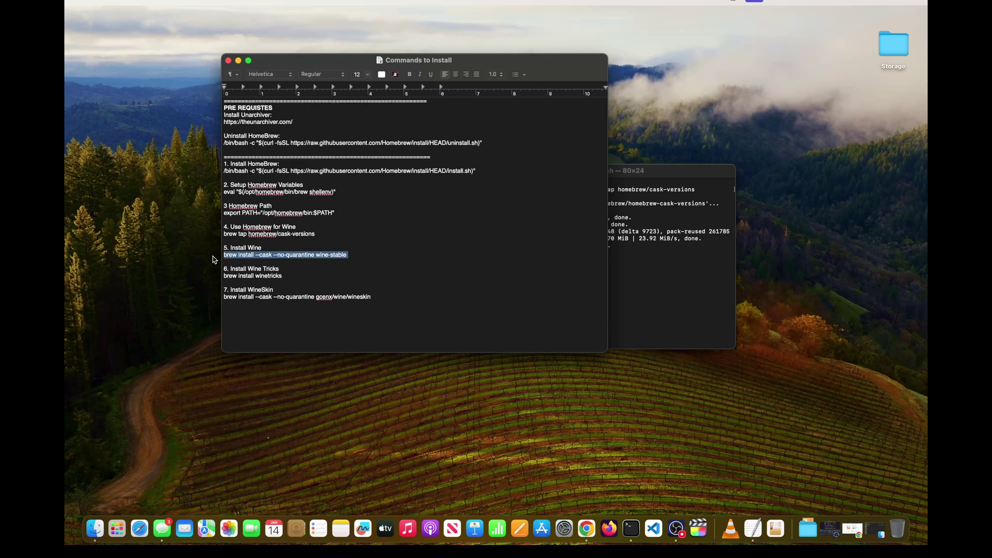
{"action": "key", "text": "super+c"}
{"action": "left_click", "coordinate": [602, 316]}
{"action": "key", "text": "super+v"}
{"action": "key", "text": "Return"}
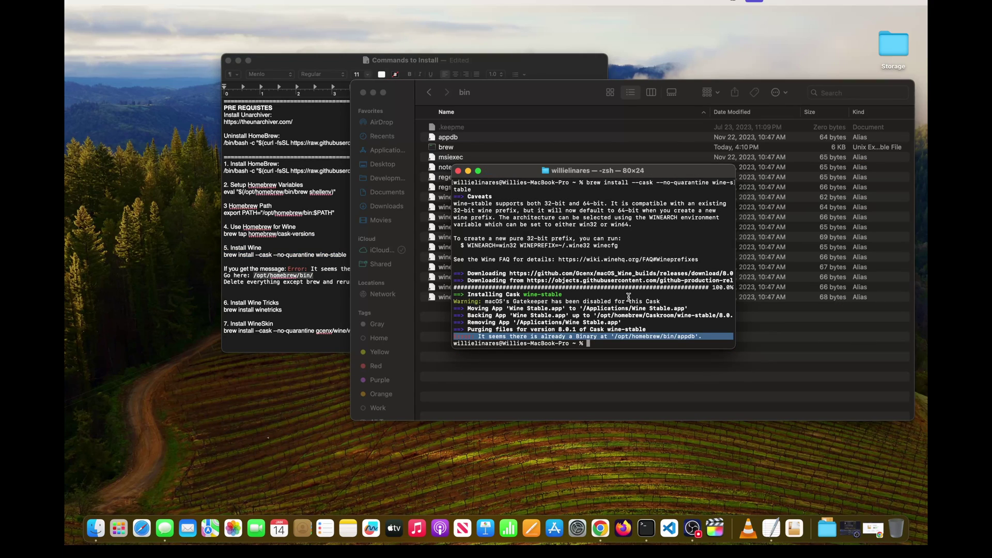
Step: Highlight the error saying a binary already exists at /opt/homebrew/bin/appdb
{"action": "left_click", "coordinate": [627, 297]}
{"action": "left_click_drag", "start_coordinate": [464, 337], "coordinate": [532, 337]}
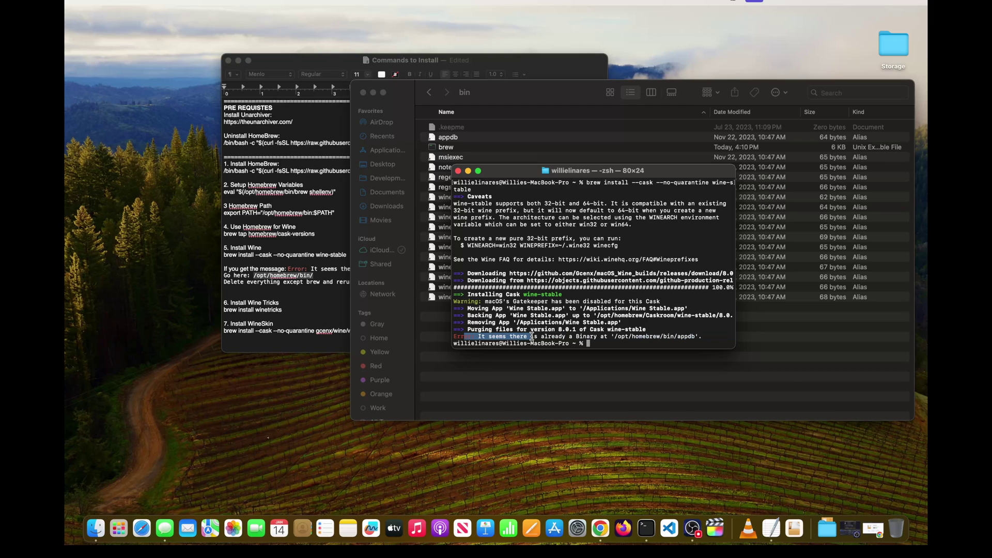
{"action": "left_click", "coordinate": [581, 337]}
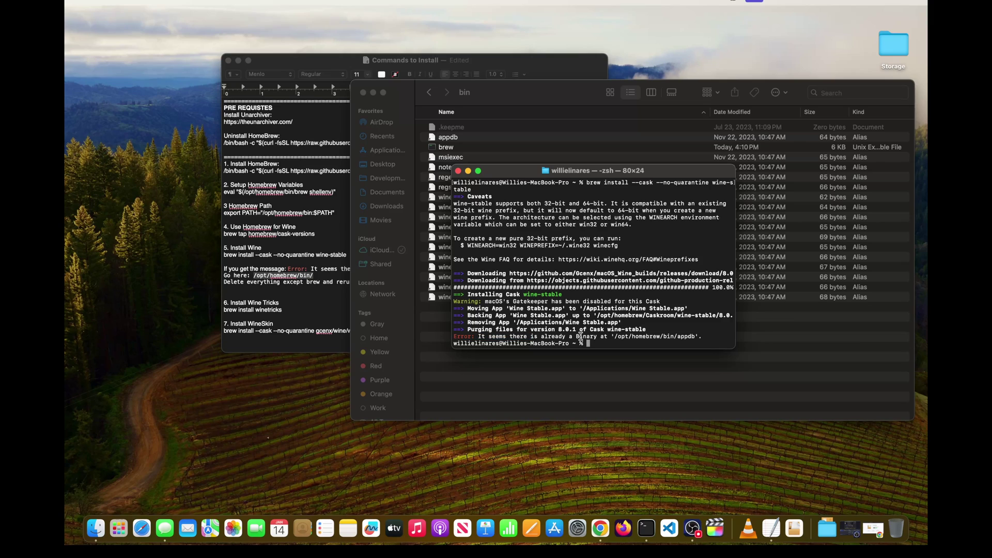
Step: Bring Finder forward and go to the /opt/homebrew/bin folder
{"action": "left_click", "coordinate": [572, 390]}
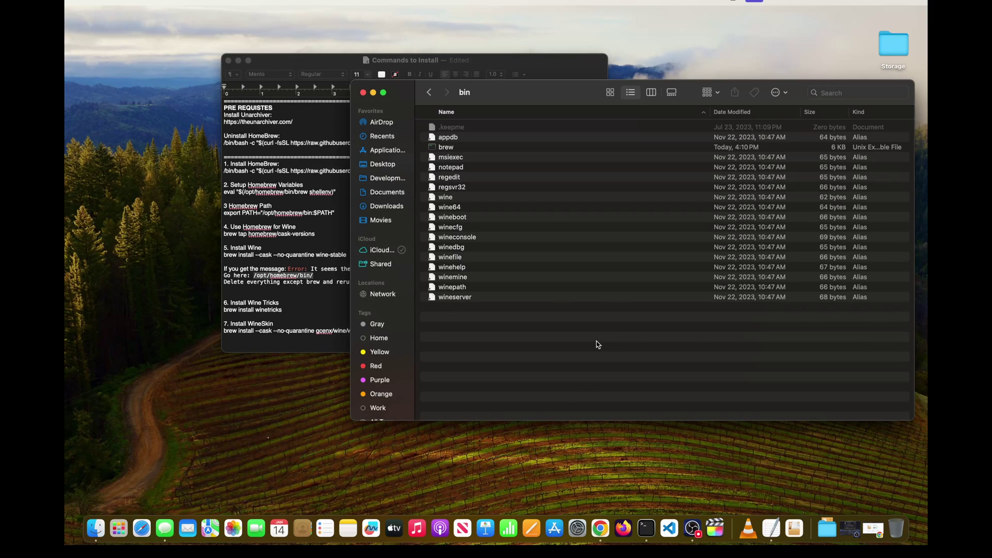
{"action": "key", "text": "super+shift+g"}
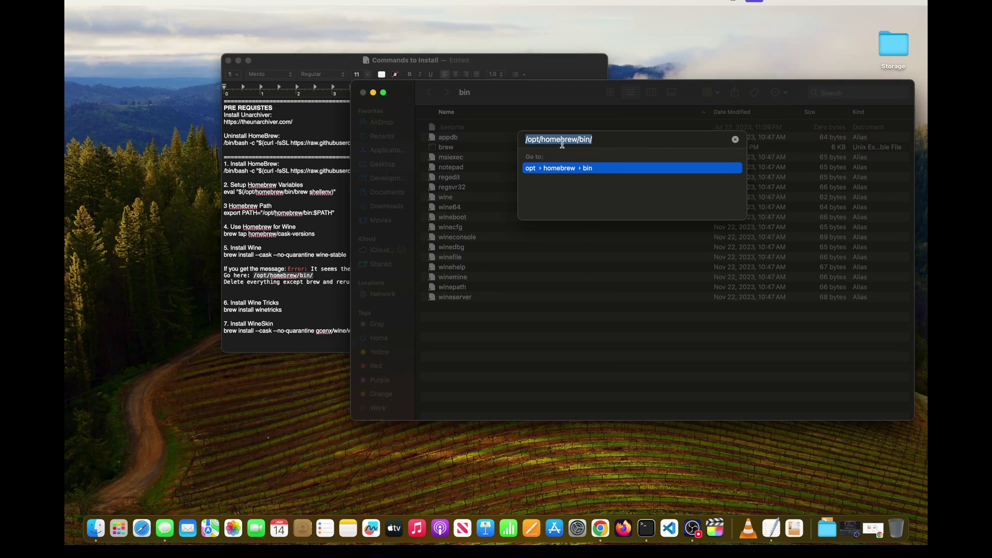
{"action": "left_click", "coordinate": [600, 140]}
{"action": "key", "text": "Return"}
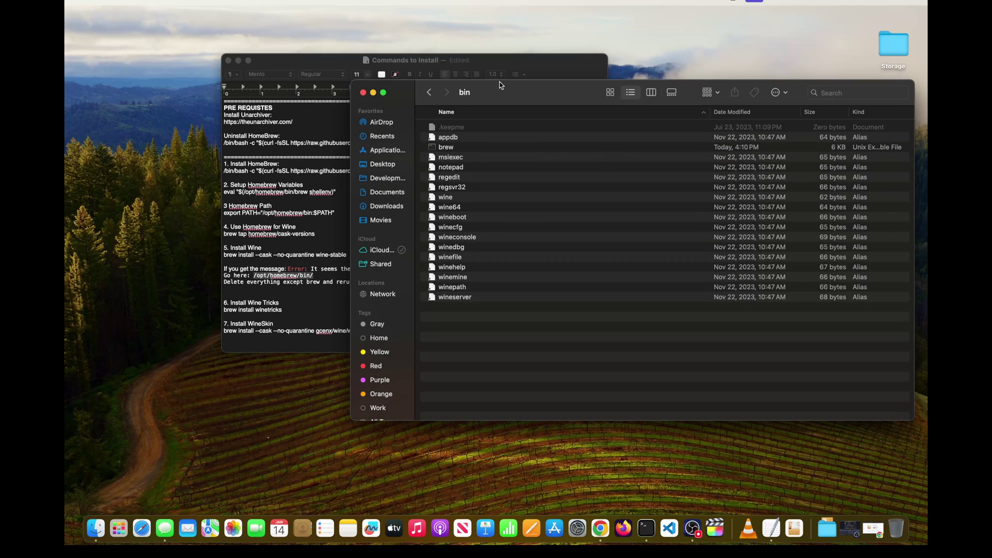
Step: Trash every item in /opt/homebrew/bin except brew, then minimize Finder and return to Terminal
{"action": "left_click", "coordinate": [482, 261]}
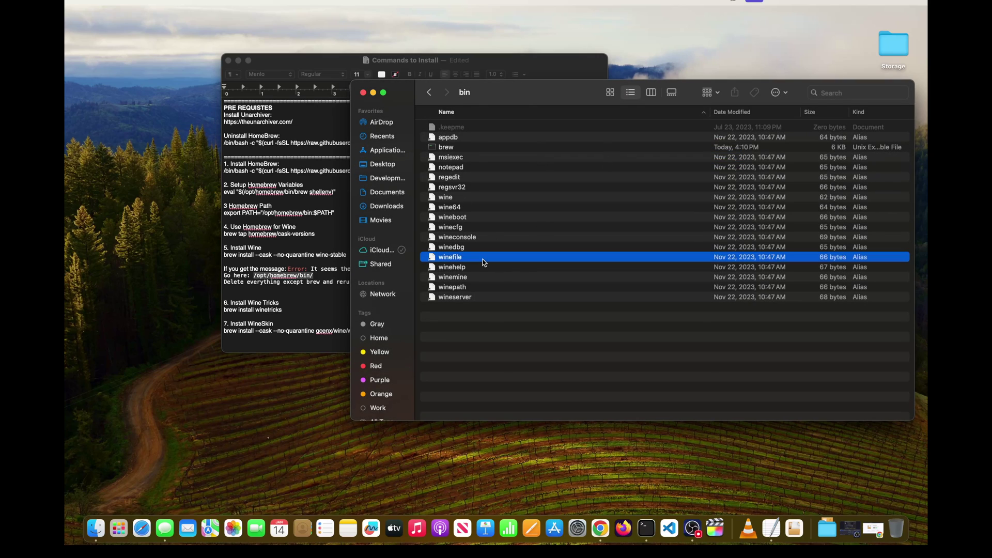
{"action": "key", "text": "cmd+a"}
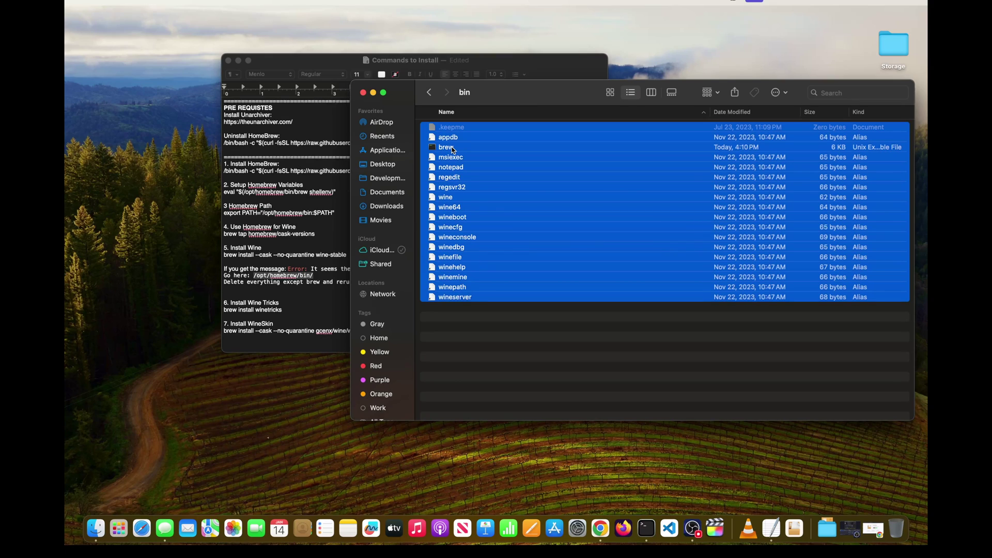
{"action": "left_click", "coordinate": [465, 146], "text": "super"}
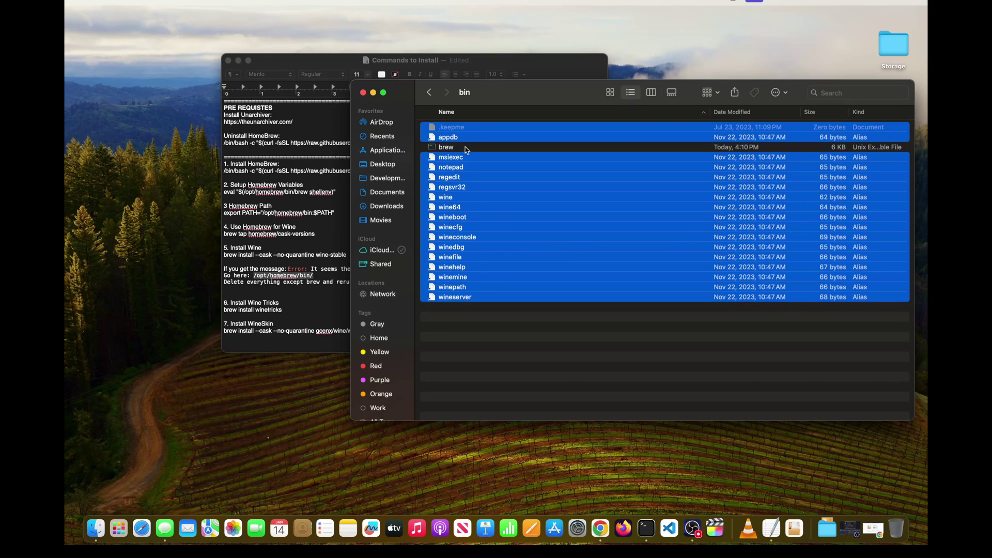
{"action": "right_click", "coordinate": [472, 220]}
{"action": "left_click", "coordinate": [500, 260]}
{"action": "left_click", "coordinate": [373, 92]}
{"action": "left_click", "coordinate": [616, 319]}
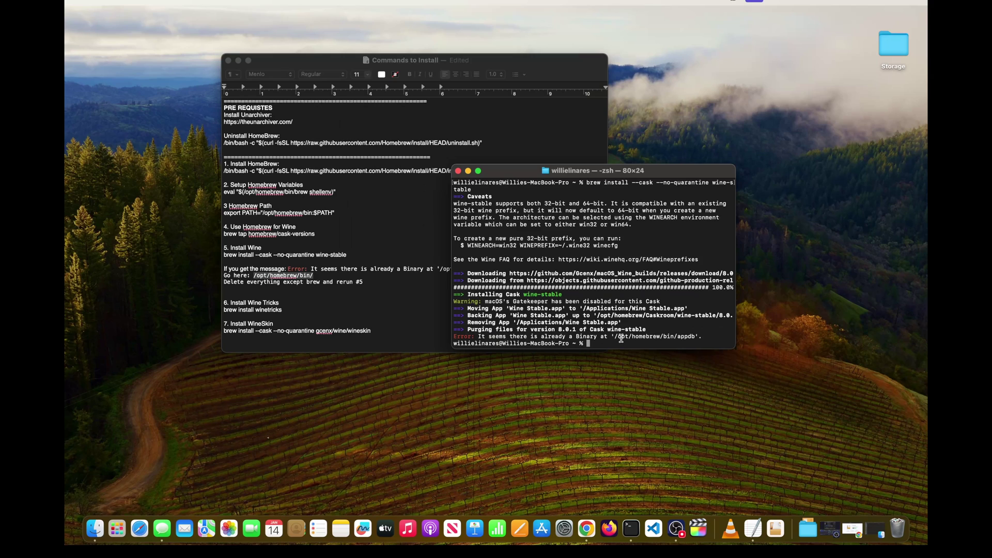
Step: Rerun brew install wine-stable so it installs successfully, then select the winetricks install line in the notes
{"action": "key", "text": "Up"}
{"action": "key", "text": "Return"}
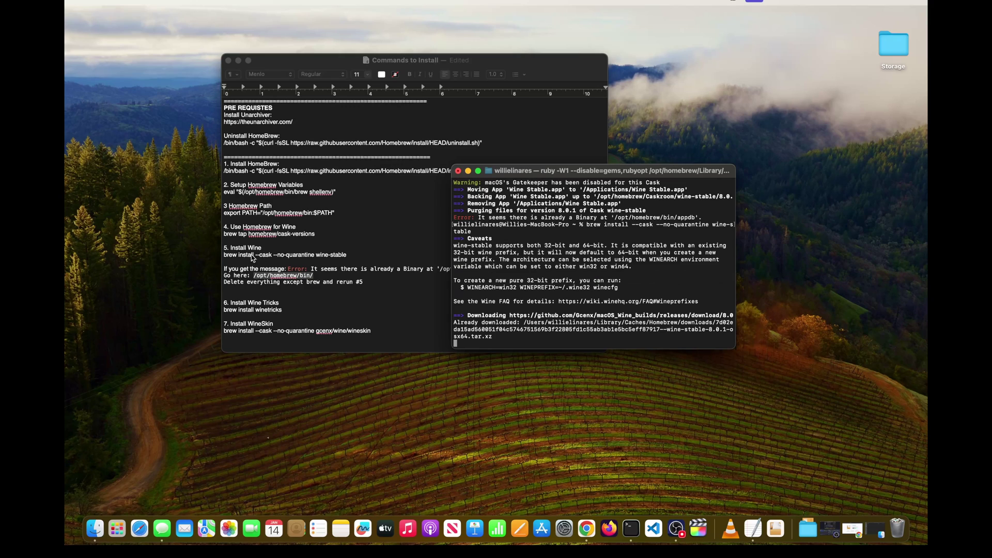
{"action": "left_click_drag", "start_coordinate": [576, 171], "coordinate": [605, 128]}
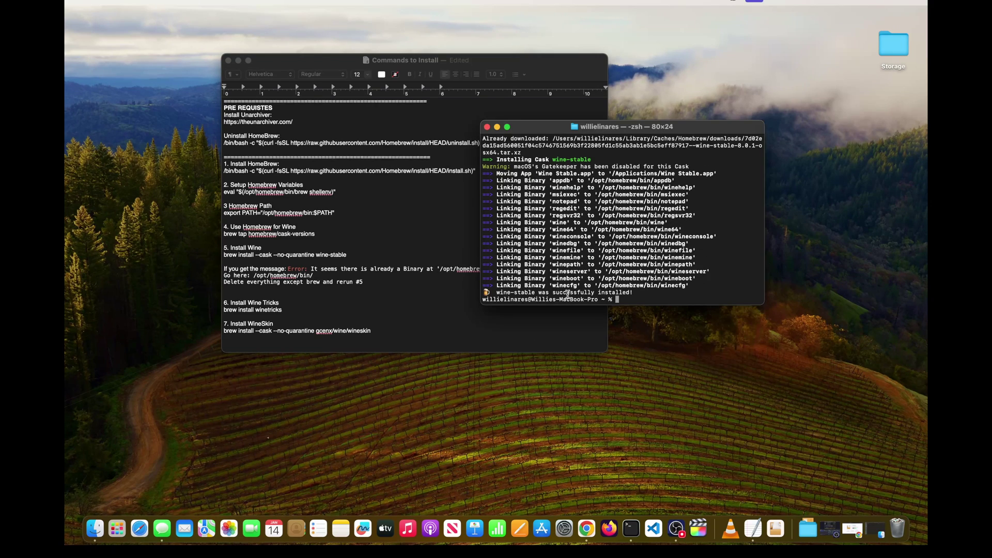
{"action": "left_click", "coordinate": [302, 297]}
{"action": "left_click_drag", "start_coordinate": [282, 310], "coordinate": [219, 310]}
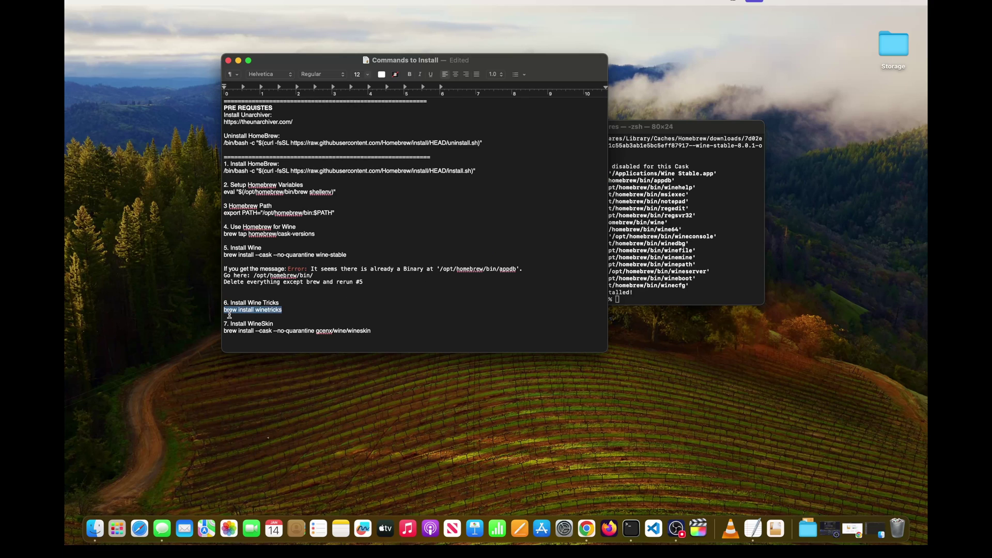
Step: Paste and run 'brew install winetricks' in Terminal
{"action": "left_click", "coordinate": [648, 293]}
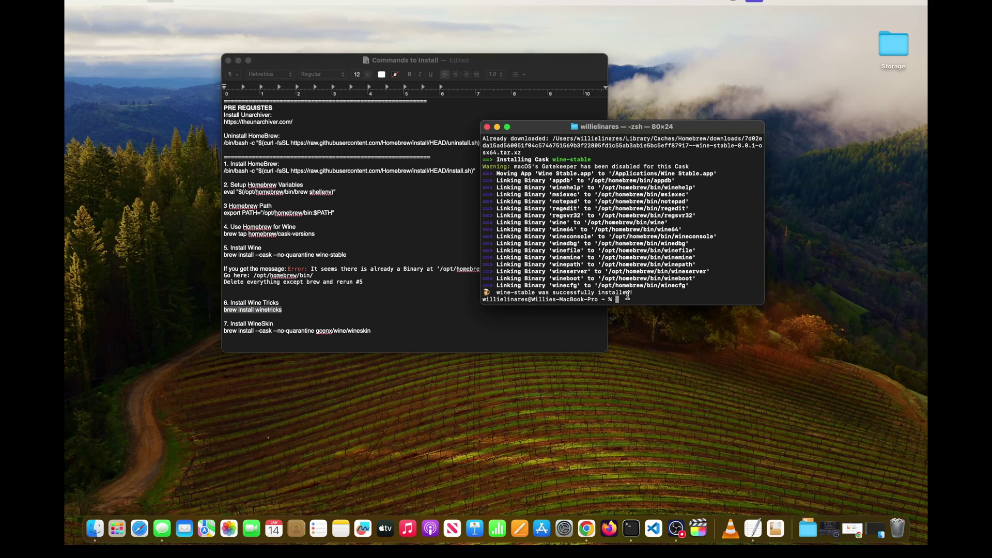
{"action": "key", "text": "super+v"}
{"action": "key", "text": "Return"}
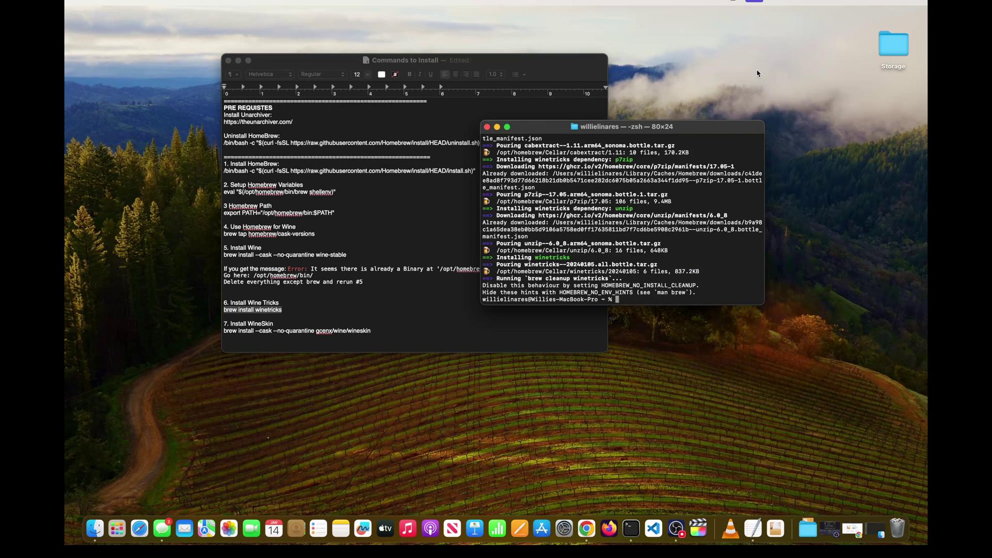
Step: Run the Wineskin cask install with the administrator password, then close the command notes
{"action": "left_click", "coordinate": [295, 325]}
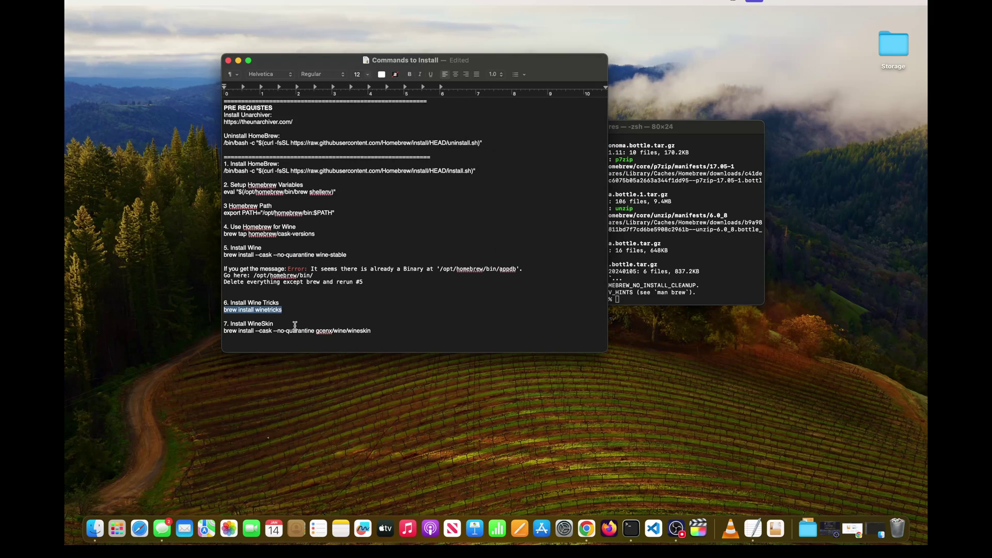
{"action": "left_click_drag", "start_coordinate": [370, 332], "coordinate": [216, 335]}
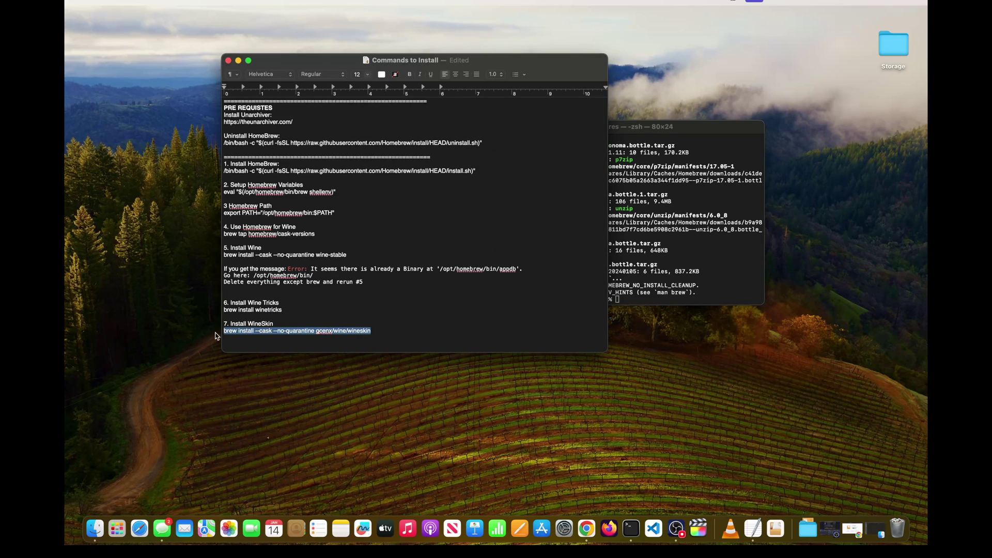
{"action": "left_click", "coordinate": [680, 302]}
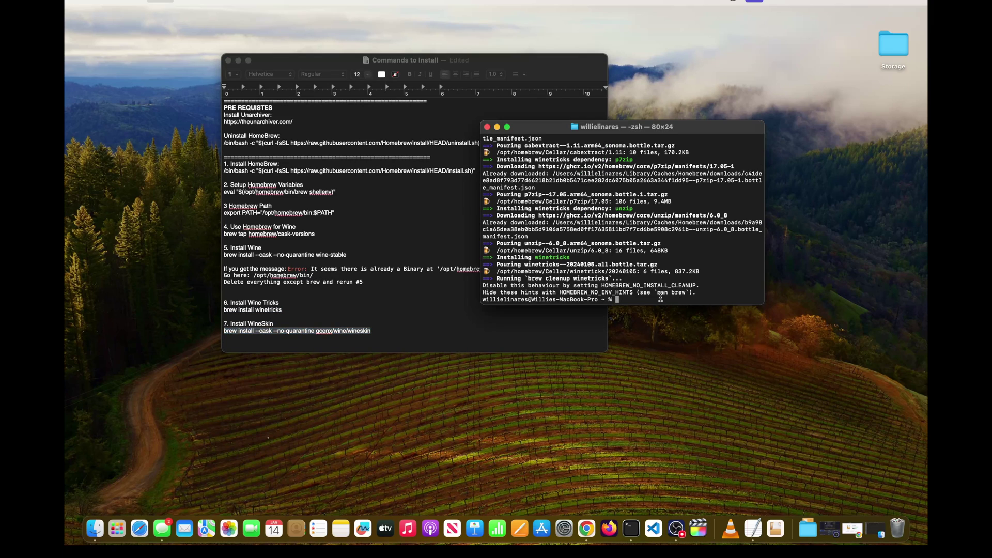
{"action": "key", "text": "super+v"}
{"action": "key", "text": "Return"}
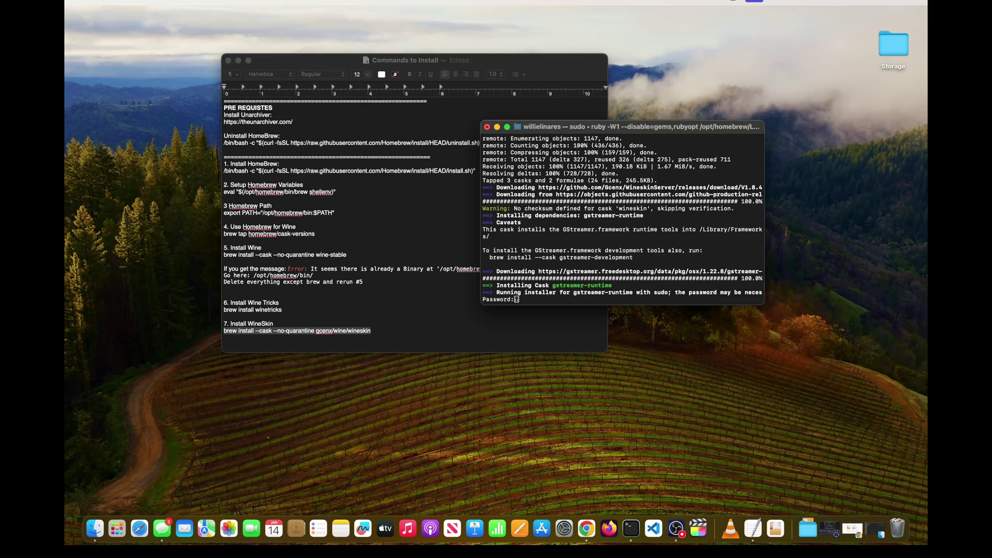
{"action": "key", "text": "Return"}
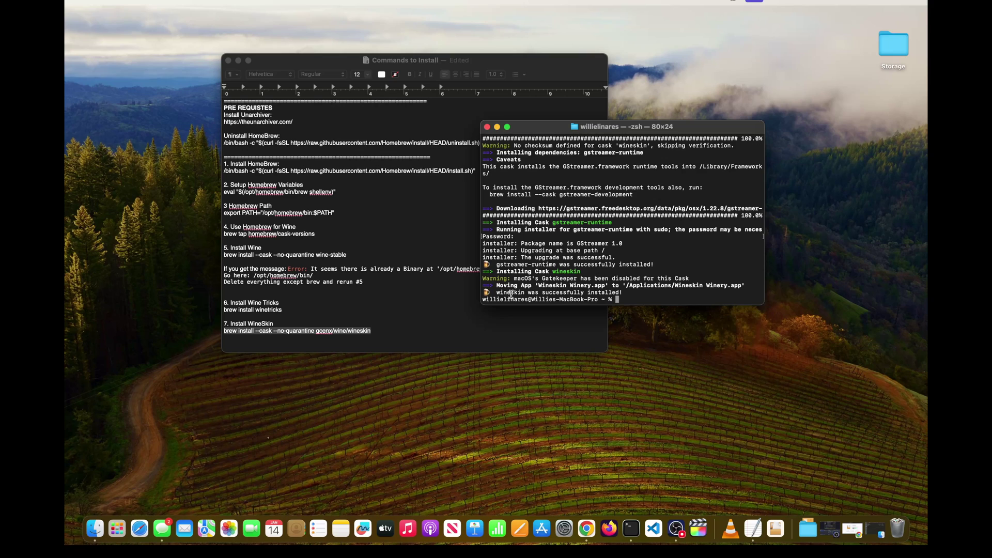
{"action": "left_click_drag", "start_coordinate": [511, 292], "coordinate": [626, 294]}
{"action": "left_click", "coordinate": [626, 294]}
{"action": "left_click", "coordinate": [228, 60]}
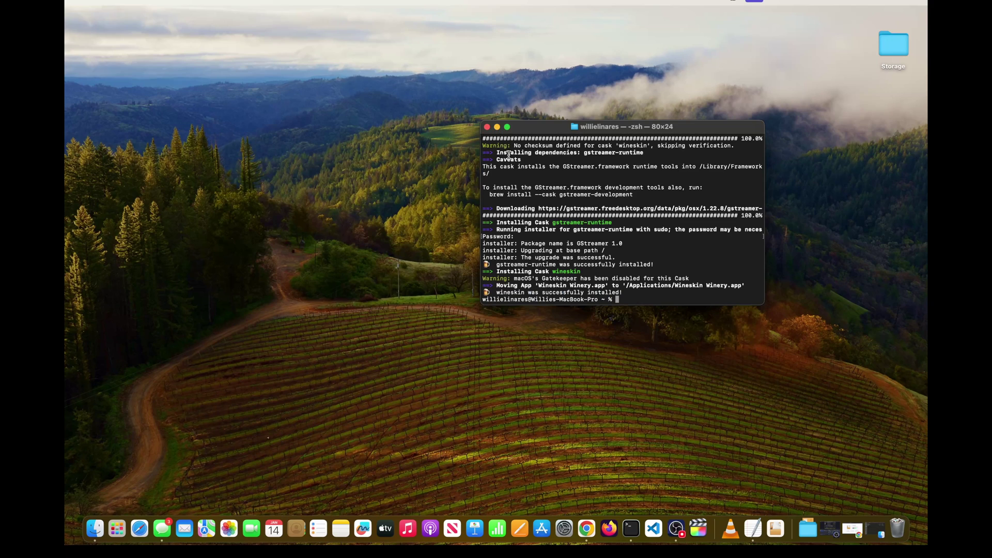
{"action": "left_click", "coordinate": [104, 2]}
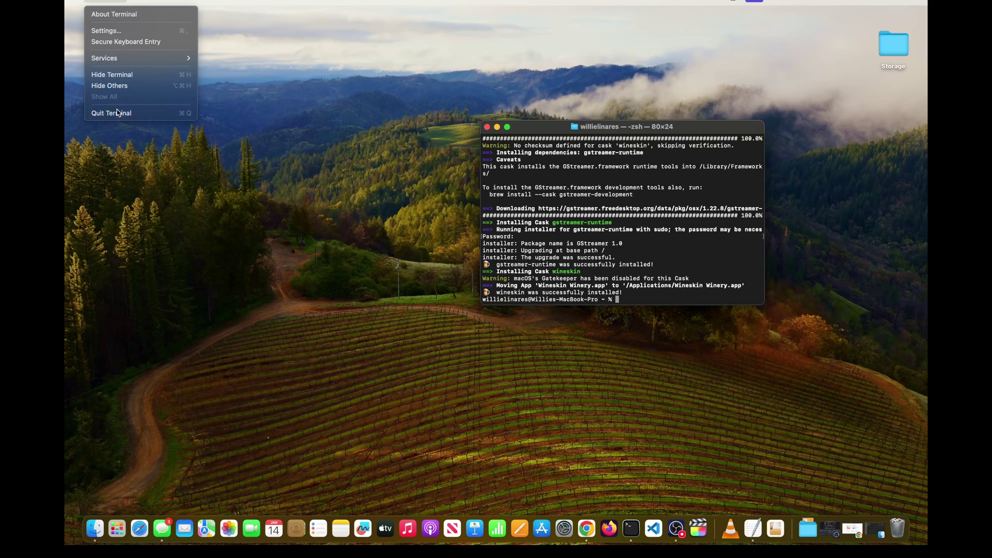
Step: Quit Terminal and show the Applications folder in a new Finder window
{"action": "left_click", "coordinate": [119, 111]}
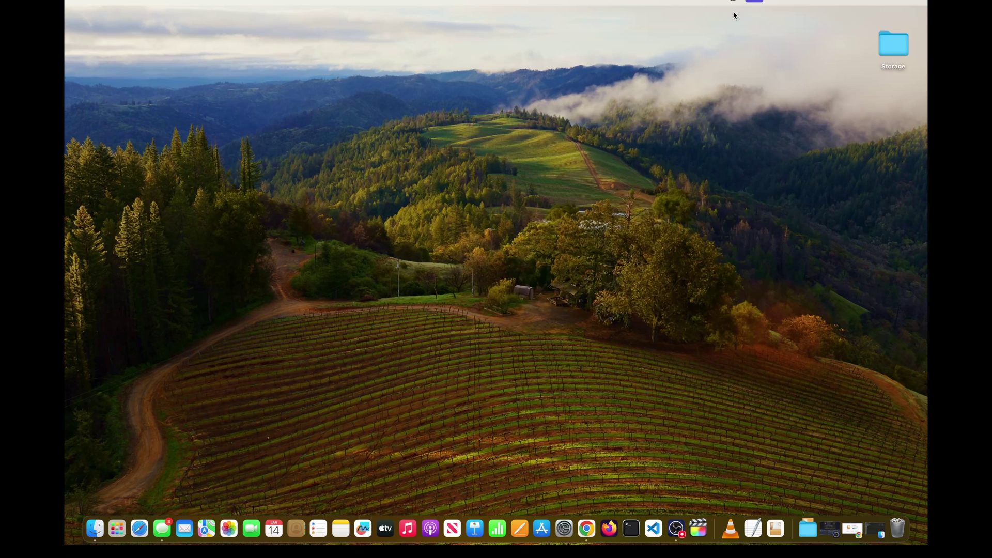
{"action": "left_click", "coordinate": [96, 527]}
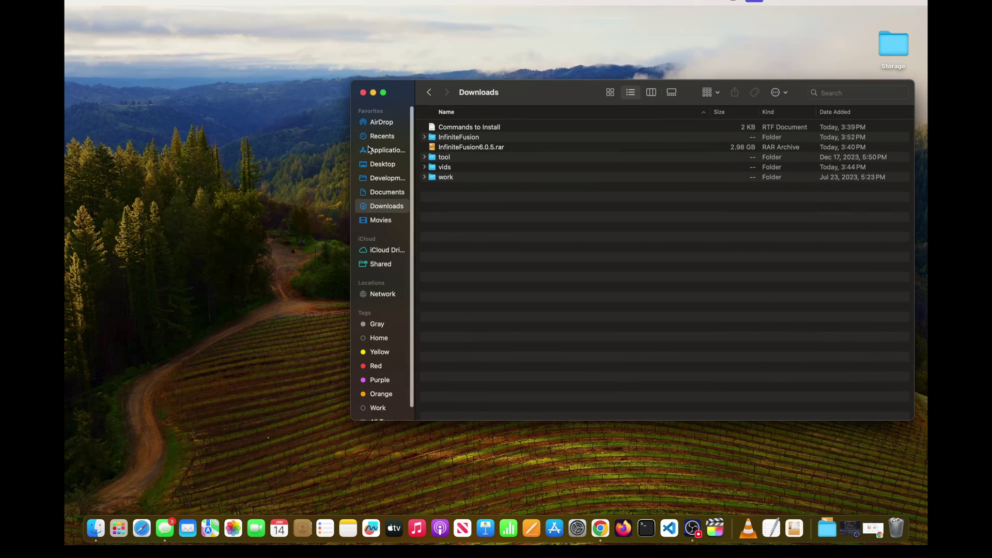
{"action": "left_click", "coordinate": [369, 150]}
{"action": "scroll", "coordinate": [537, 304], "scroll_direction": "down", "scroll_amount": 2}
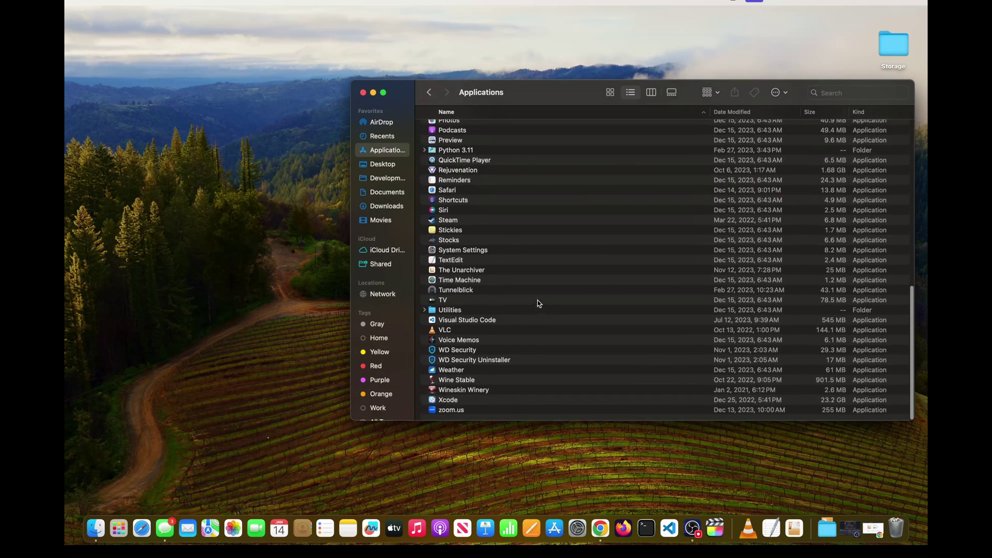
Step: Launch Wine Stable and confirm it reports version wine-8.0.1
{"action": "double_click", "coordinate": [470, 384]}
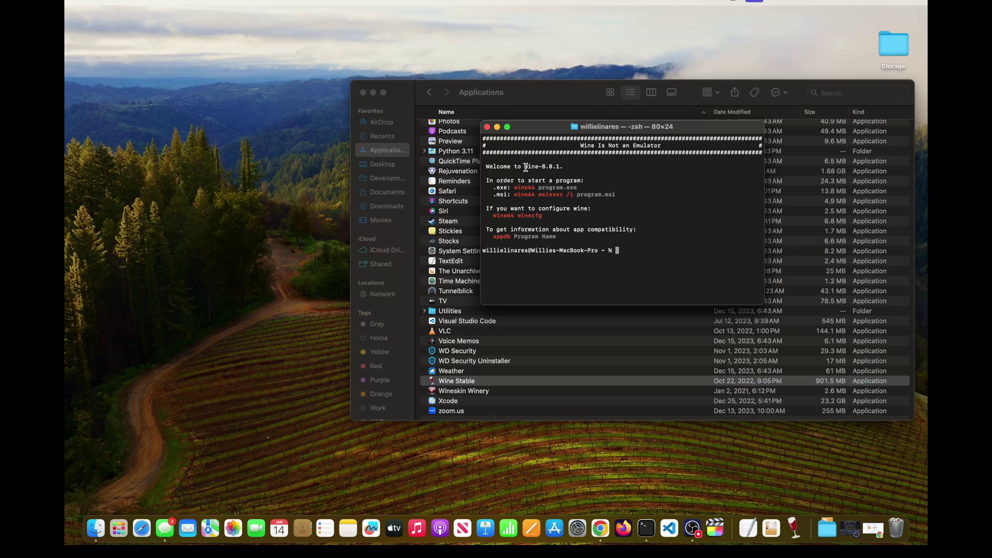
{"action": "left_click_drag", "start_coordinate": [524, 167], "coordinate": [567, 168]}
{"action": "left_click", "coordinate": [525, 196]}
{"action": "left_click", "coordinate": [487, 127]}
Step: Close the Wine window, launch Wineskin Winery from Applications, and minimize the folder
{"action": "left_click", "coordinate": [488, 128]}
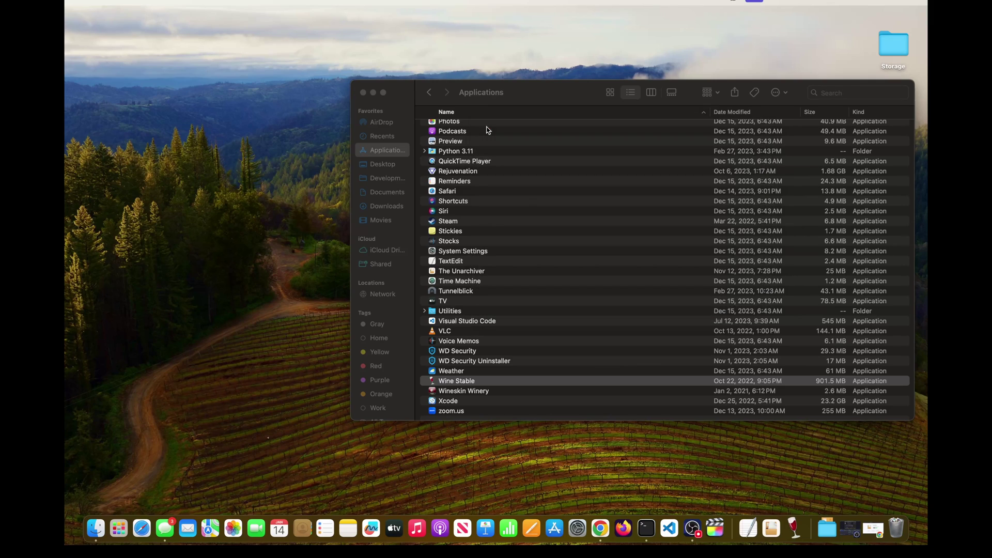
{"action": "left_click", "coordinate": [453, 397]}
{"action": "left_click", "coordinate": [449, 393]}
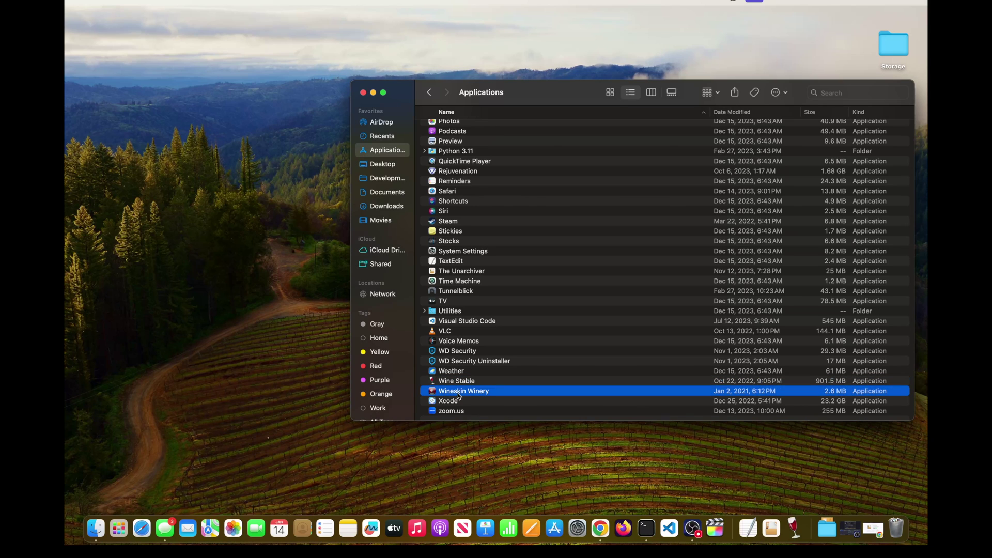
{"action": "double_click", "coordinate": [459, 393]}
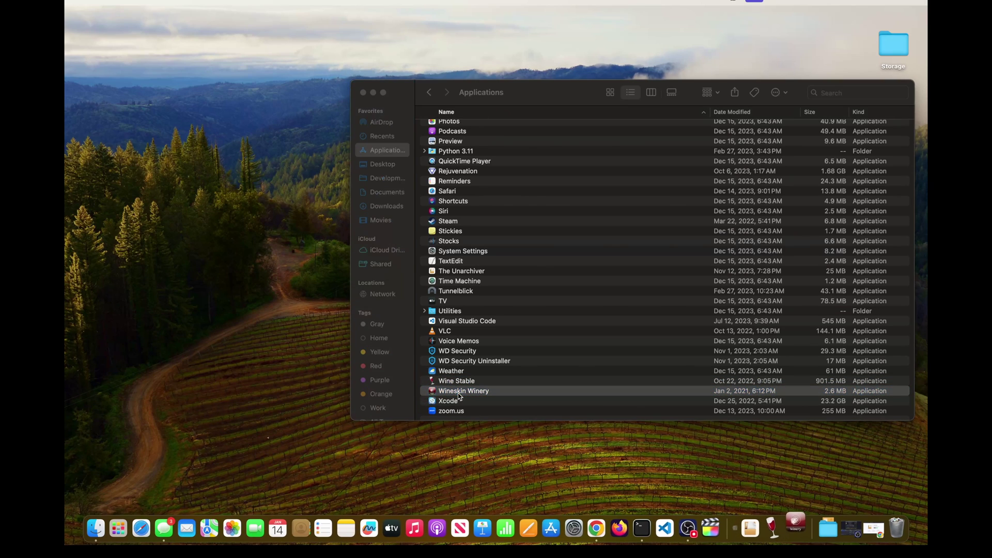
{"action": "left_click", "coordinate": [374, 93]}
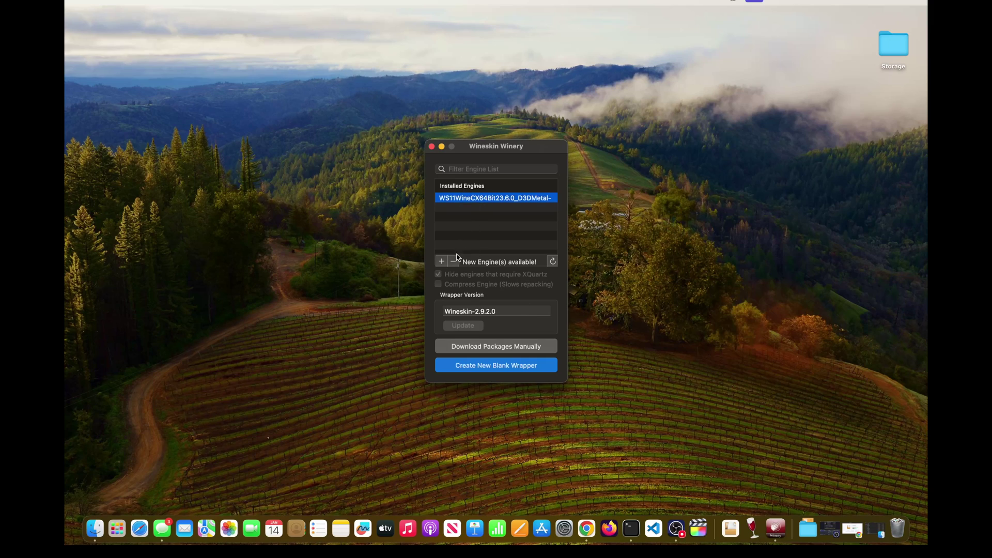
Step: Remove the 23.6.0 engine and install WS11WineCX64Bit23.7.1_D3DMetal-v1.1
{"action": "left_click", "coordinate": [454, 262]}
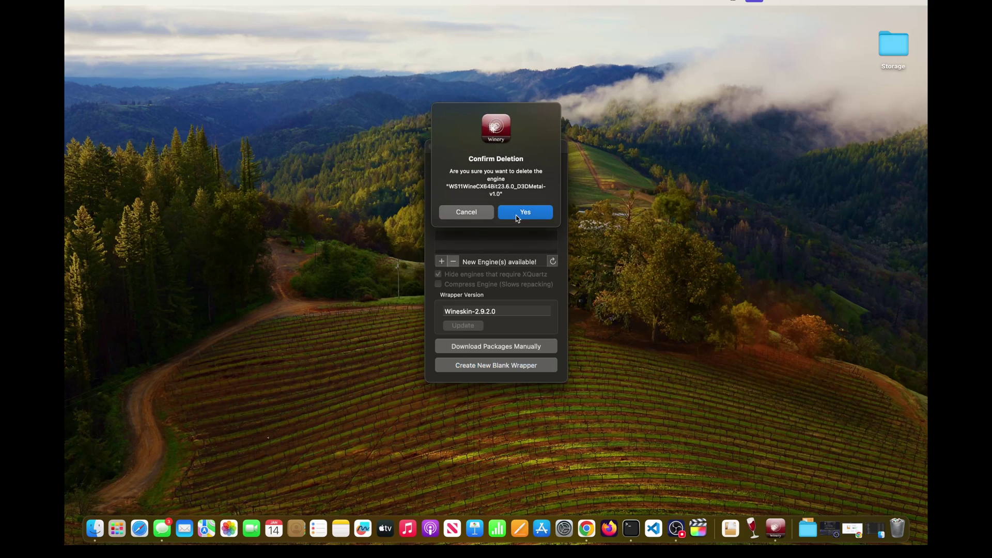
{"action": "left_click", "coordinate": [523, 213]}
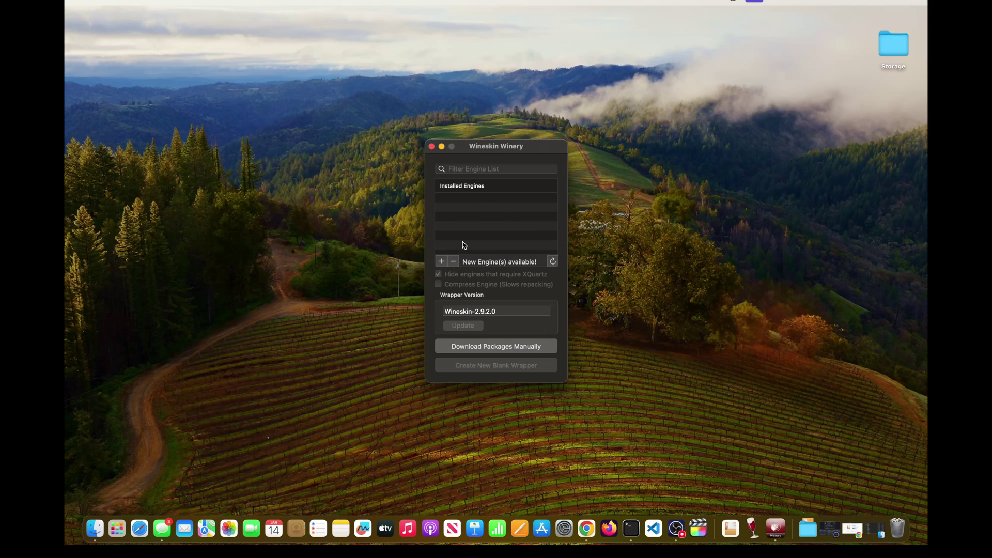
{"action": "left_click", "coordinate": [442, 262]}
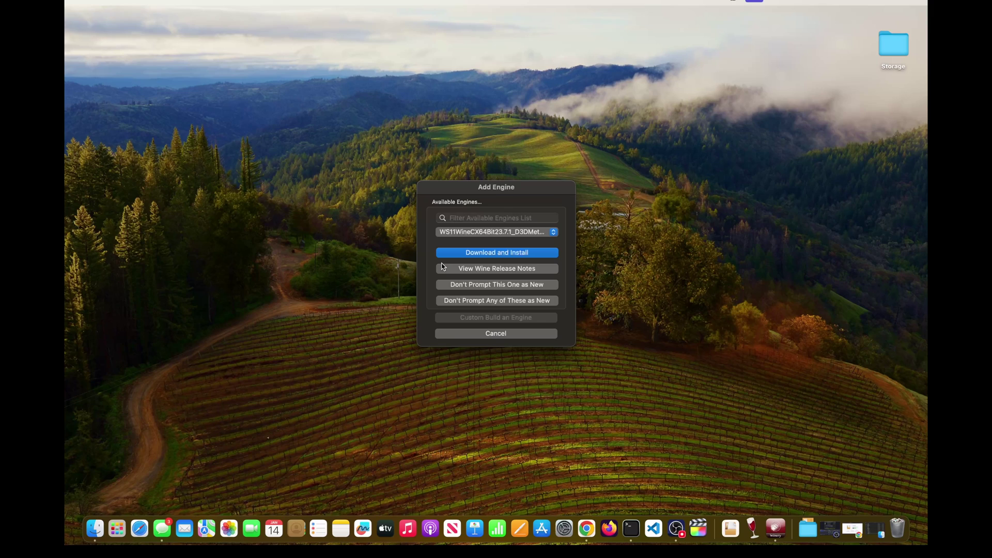
{"action": "left_click", "coordinate": [549, 232]}
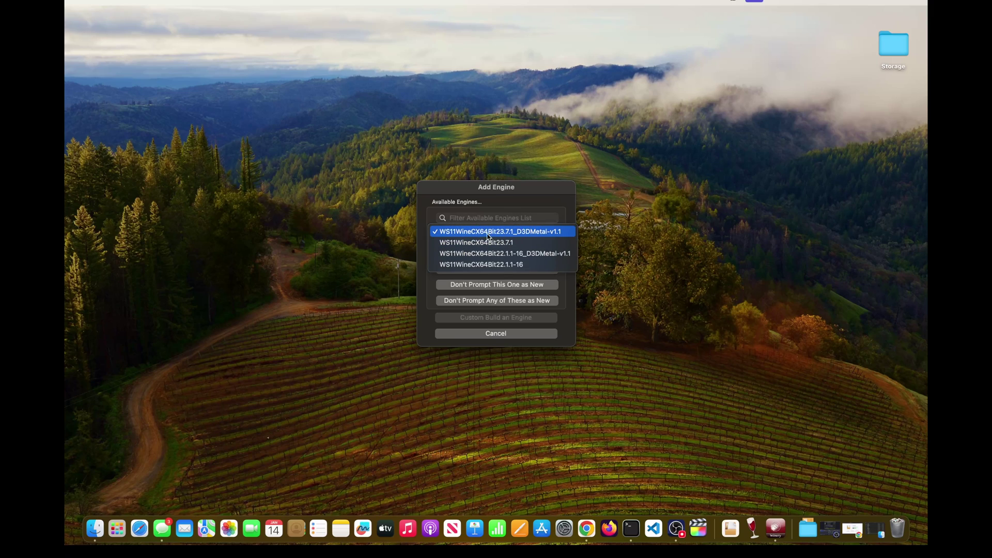
{"action": "left_click", "coordinate": [525, 236]}
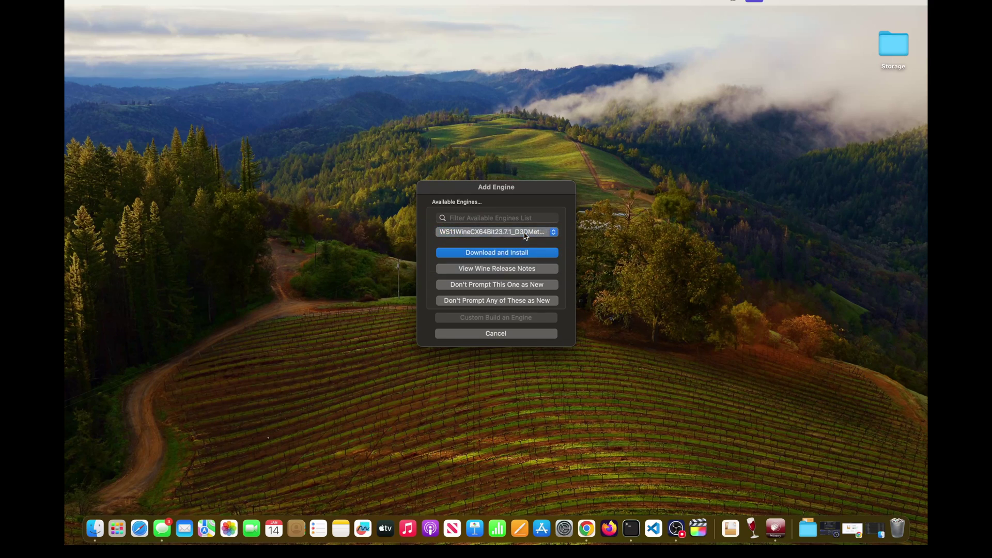
{"action": "left_click", "coordinate": [502, 253]}
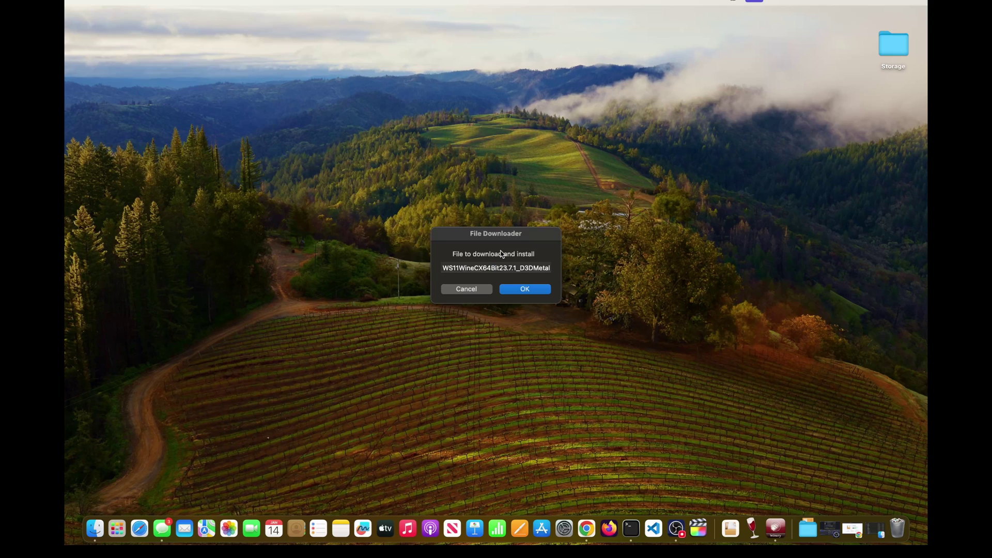
{"action": "left_click", "coordinate": [527, 293]}
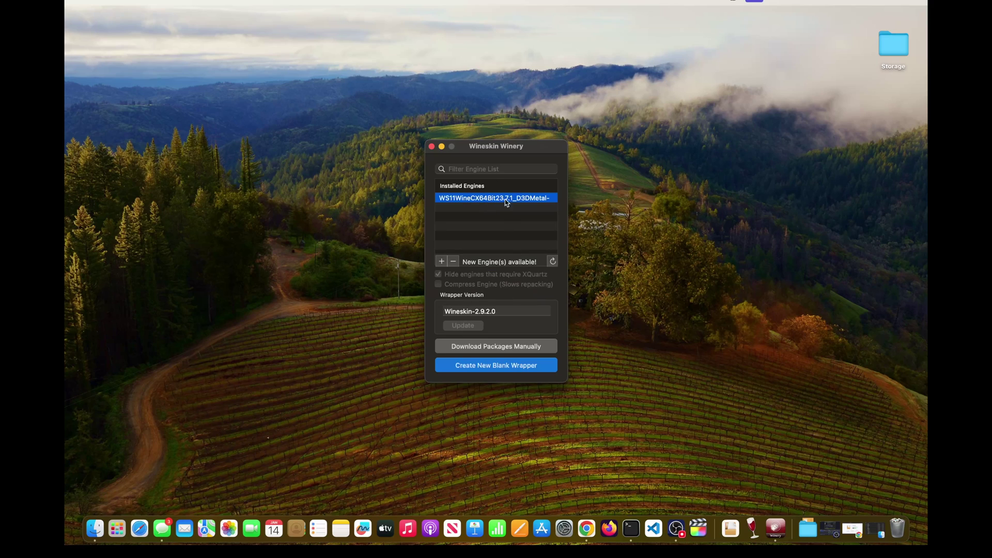
Step: Create a blank wrapper named InfiniteFusion instead of MyCoolWrapper and wait until creation finishes
{"action": "left_click", "coordinate": [486, 365]}
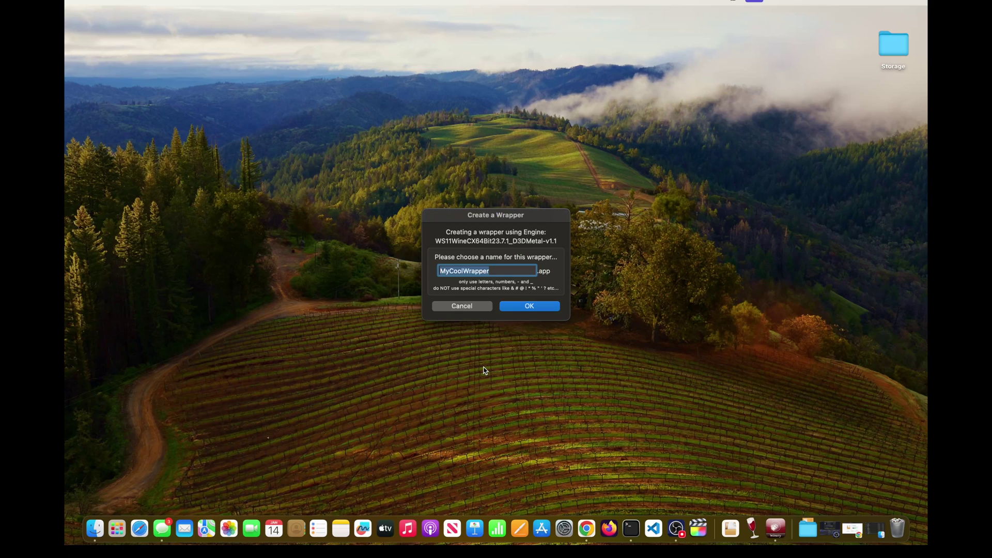
{"action": "key", "text": "BackSpace"}
{"action": "type", "text": "InfiniteFusion"}
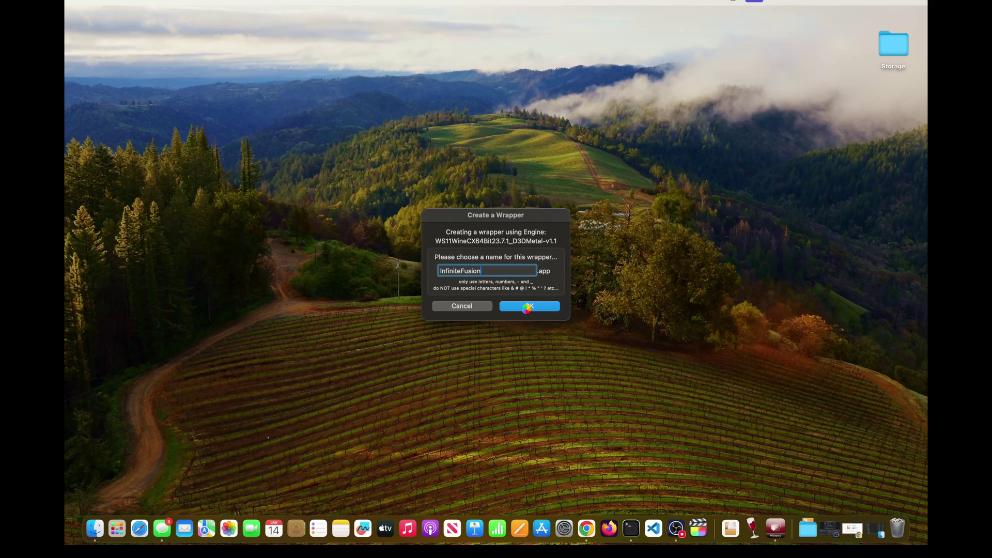
{"action": "left_click", "coordinate": [527, 309]}
{"action": "key", "text": "Return"}
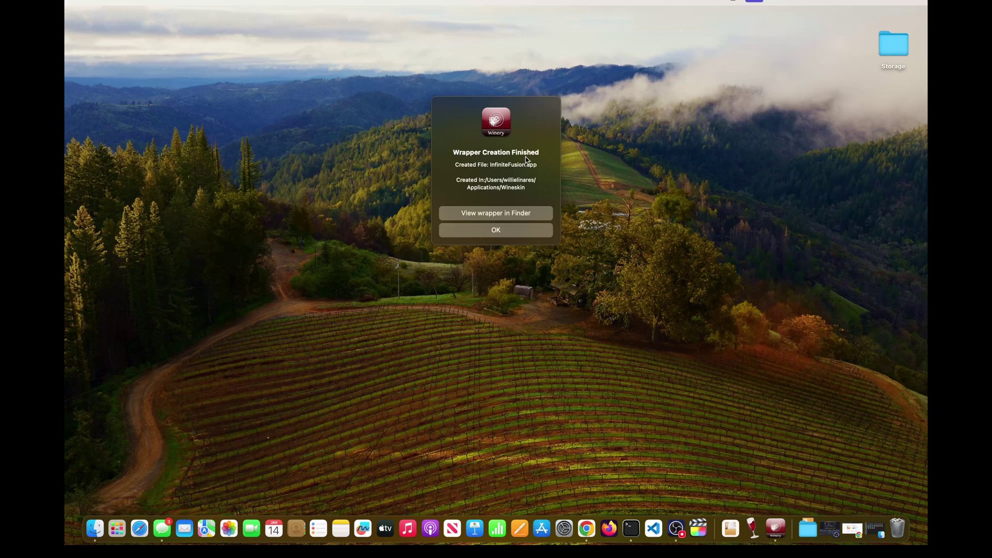
Step: Reveal the InfiniteFusion wrapper, drag it onto the desktop, and close the Wineskin folder
{"action": "left_click", "coordinate": [488, 214]}
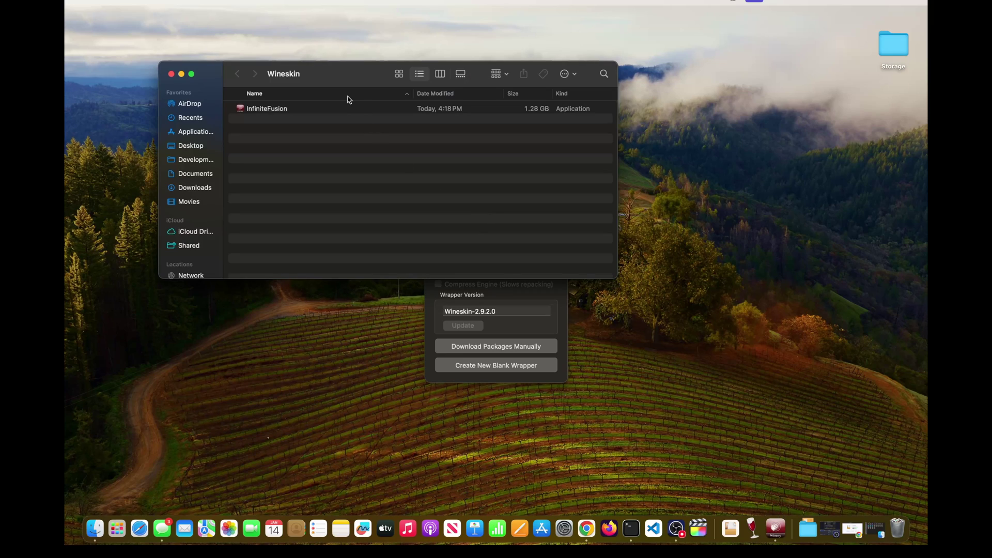
{"action": "left_click_drag", "start_coordinate": [272, 109], "coordinate": [775, 141]}
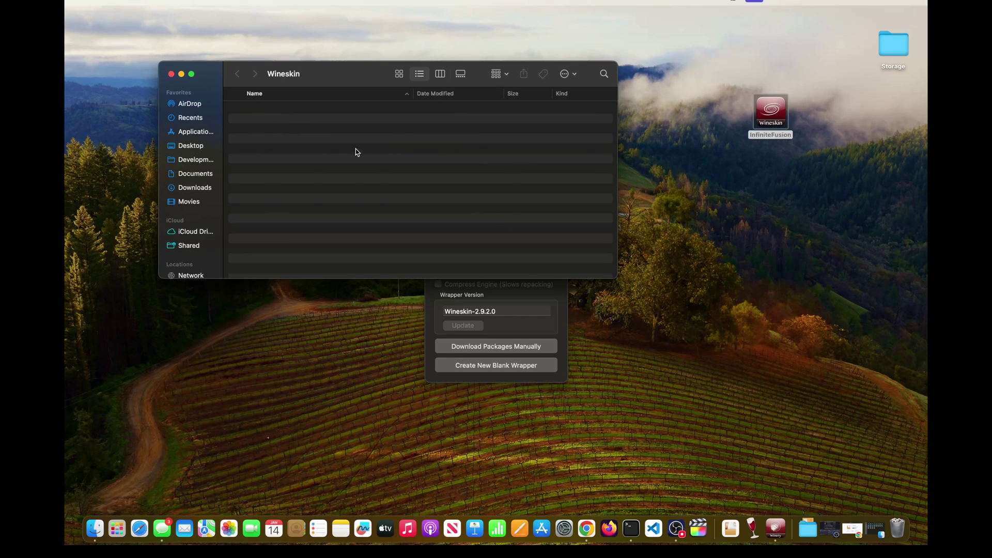
{"action": "left_click", "coordinate": [171, 74]}
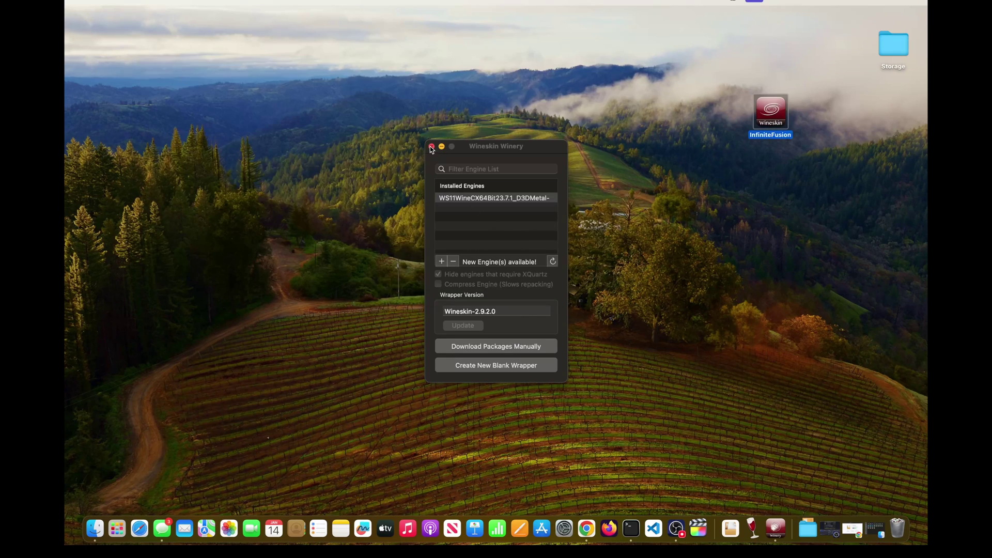